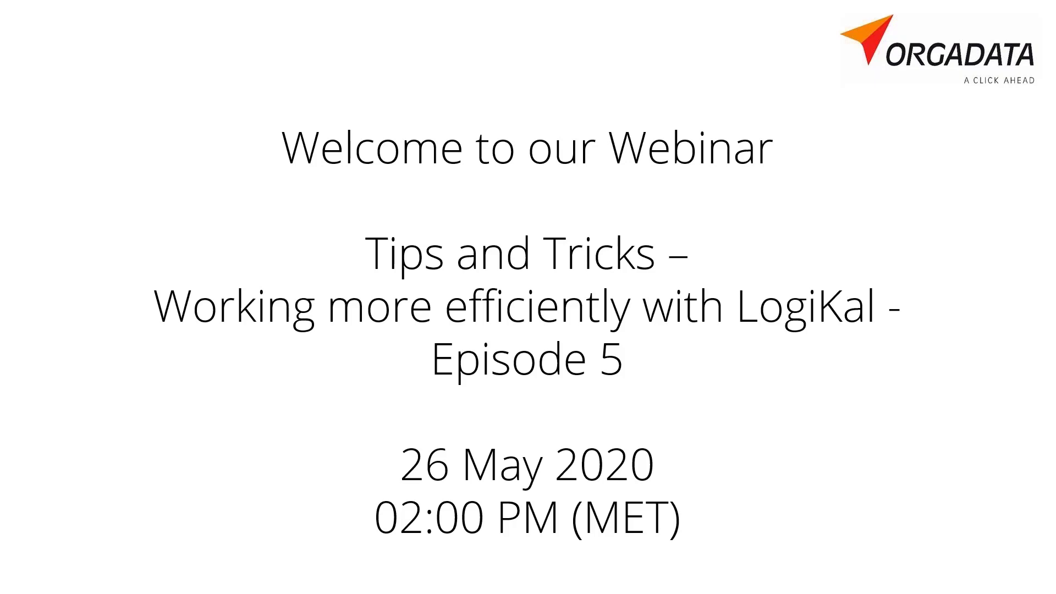
Advance from the webinar title slide to the moderator introduction slide.
key("Right")
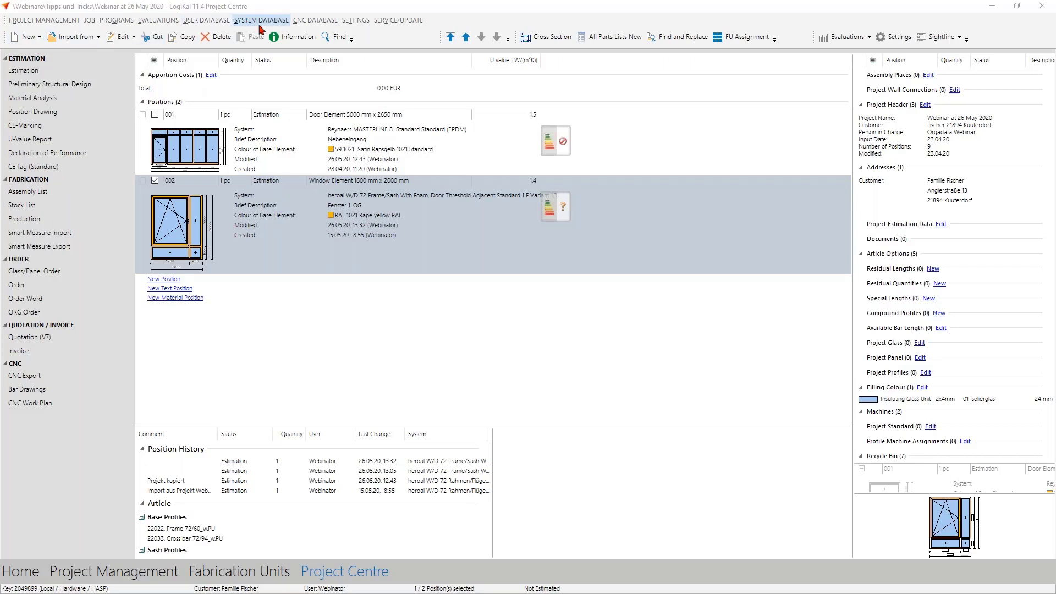
Open the CNC Company Standard list and select the SBZ 122 EluCad ECW machine.
left_click(315, 20)
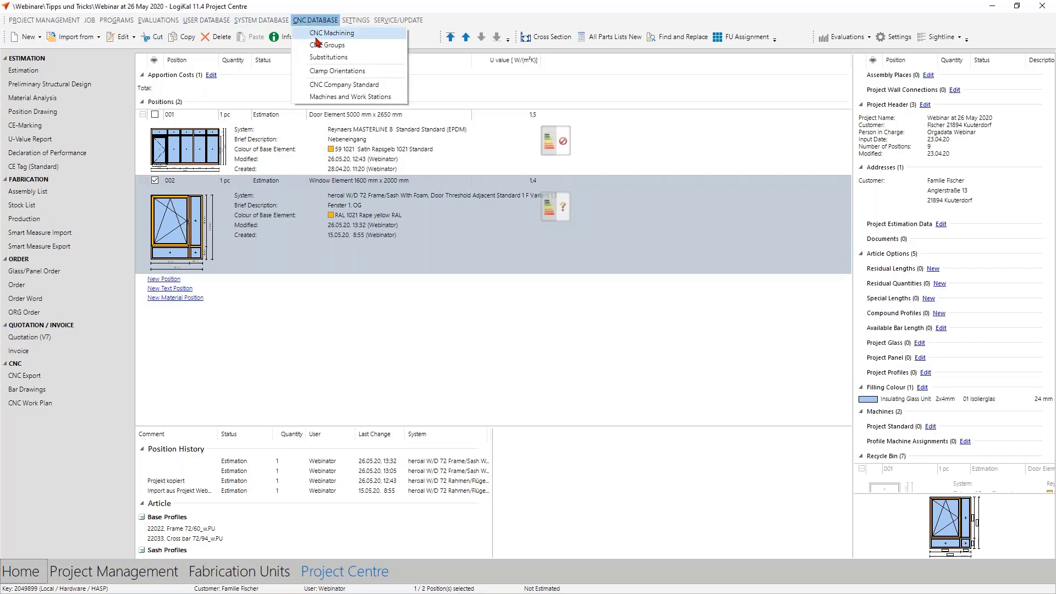
left_click(337, 85)
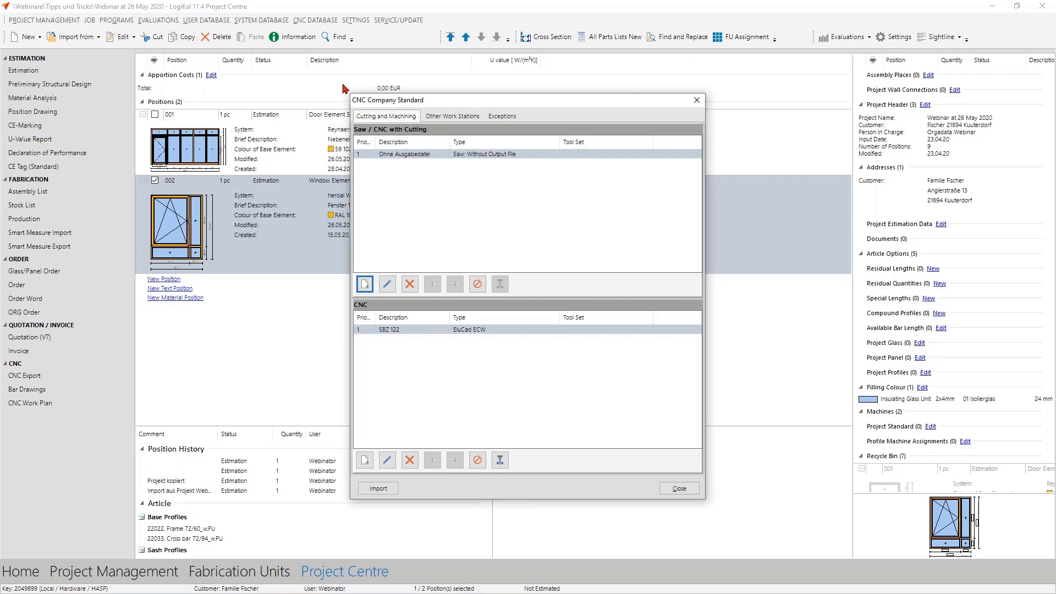
left_click(489, 330)
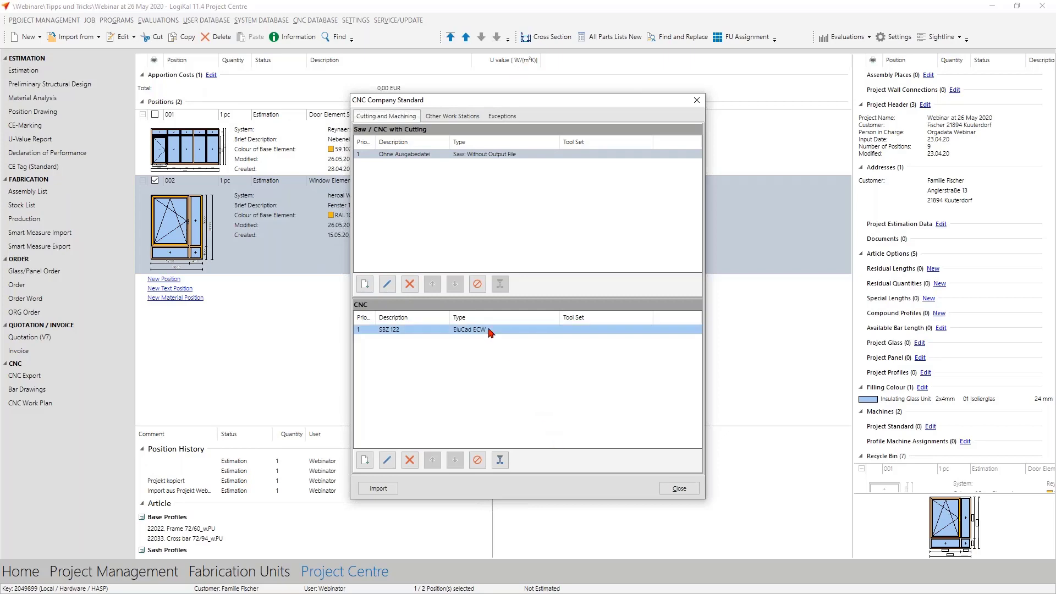
Open the SBZ 122 settings and view its Standard Machinings for screws, cylinders and fixings.
double_click(473, 363)
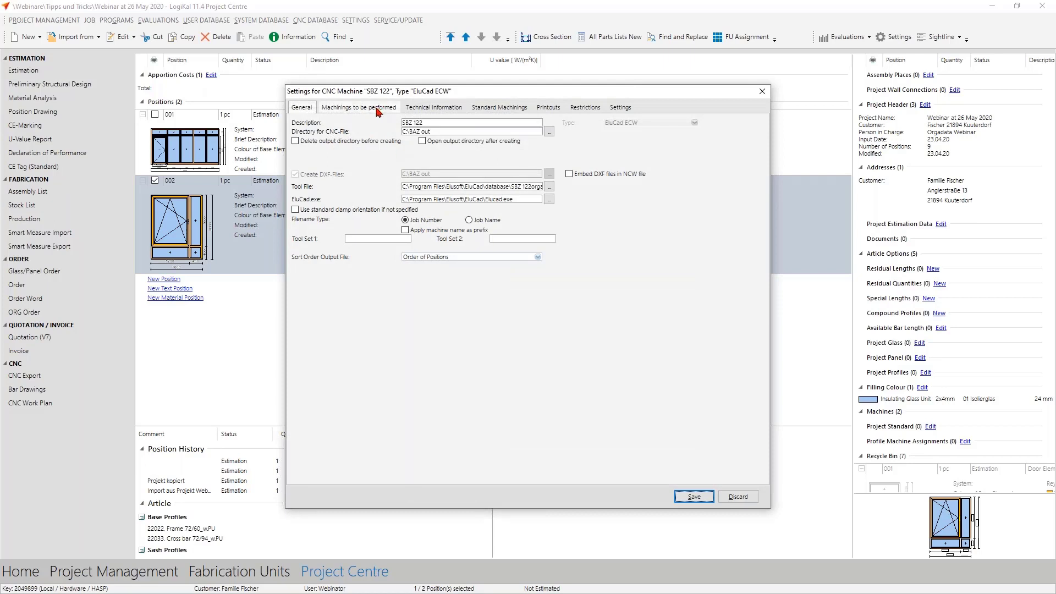
left_click(382, 107)
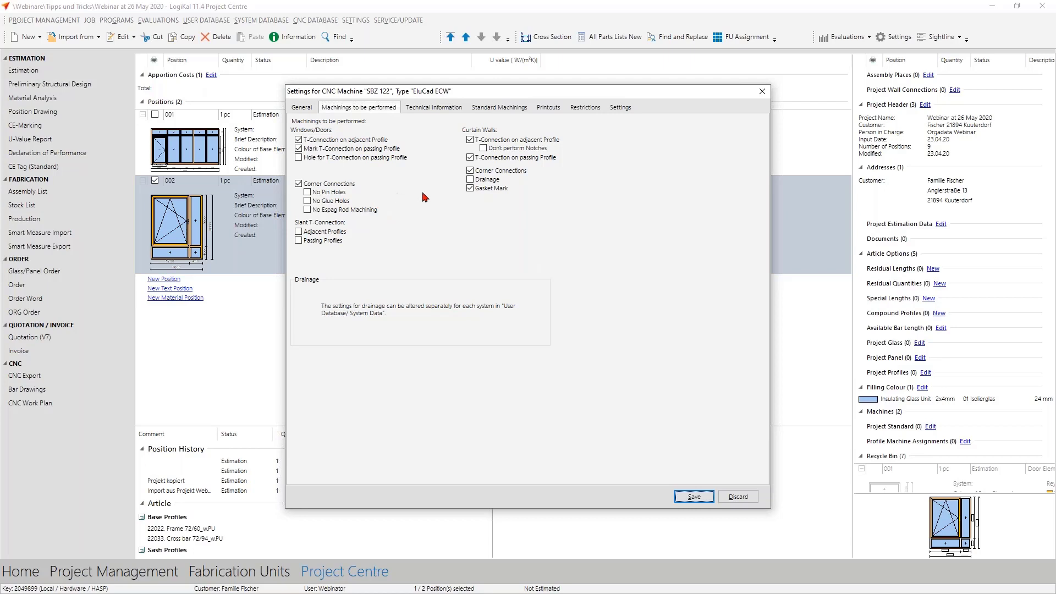
left_click(499, 108)
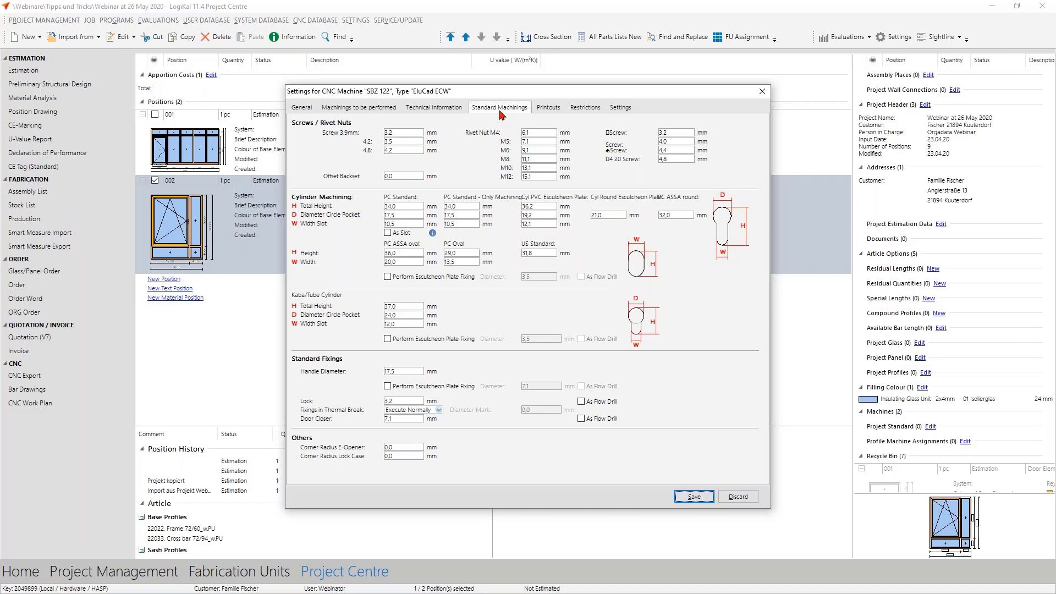
Set the PC Standard circle pocket diameter to 18,5 and enable escutcheon plate fixing for PC ASSA oval.
double_click(404, 215)
type("18,5")
left_click(388, 277)
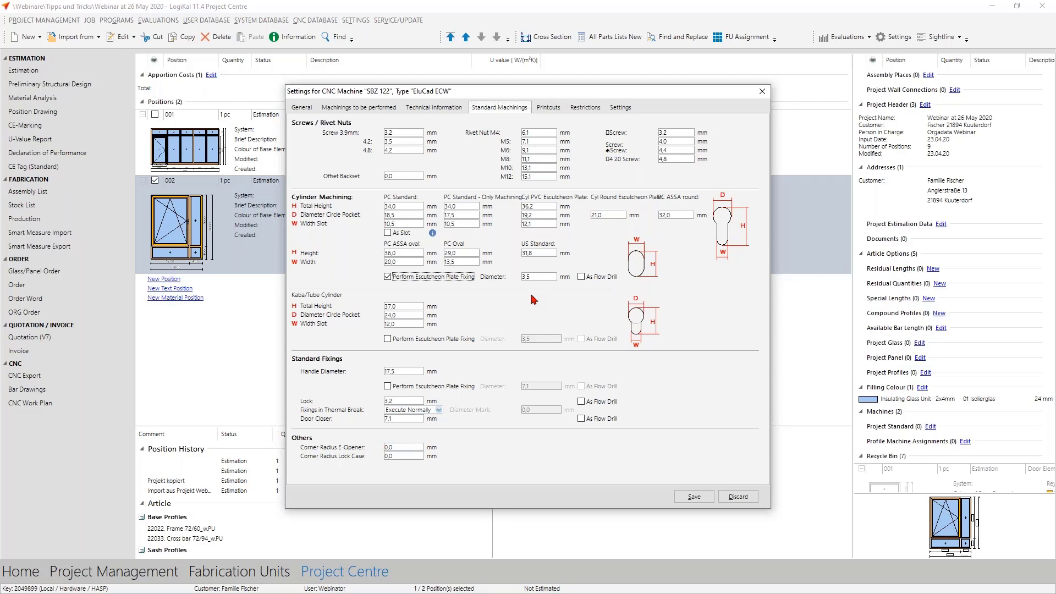
Return to the SBZ 122 Machinings to be performed tab.
left_click(360, 107)
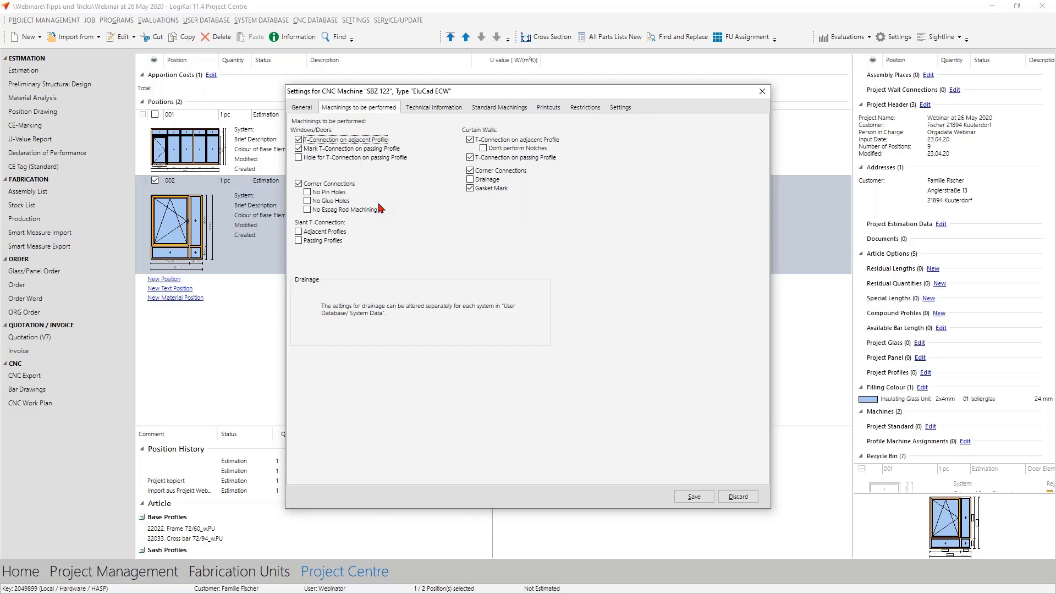
Discard the SBZ 122 edits and copy the machine as 'SBZ 122 without corner connections'.
left_click(737, 497)
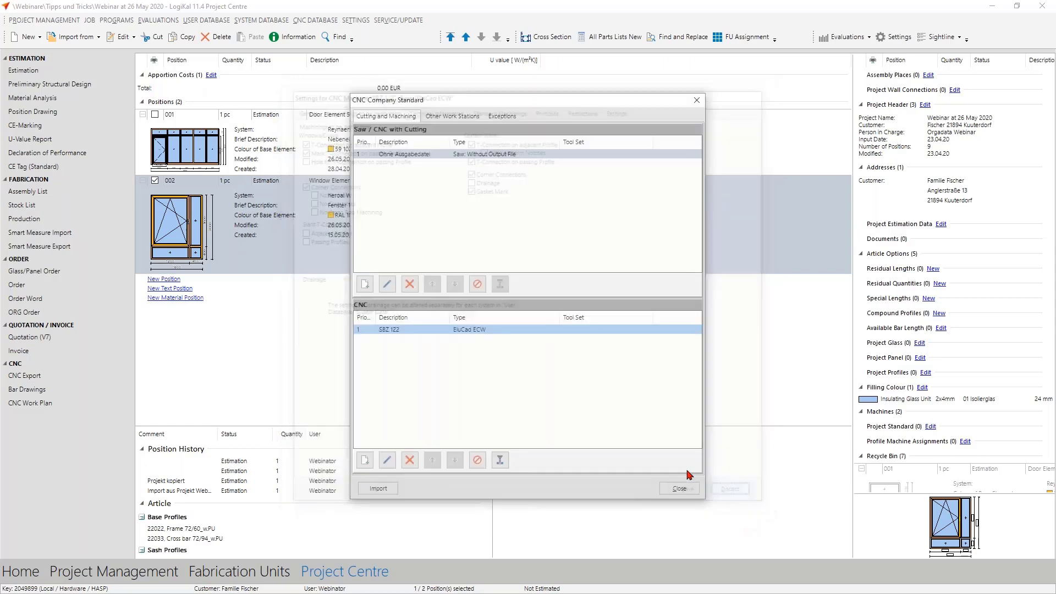
right_click(401, 330)
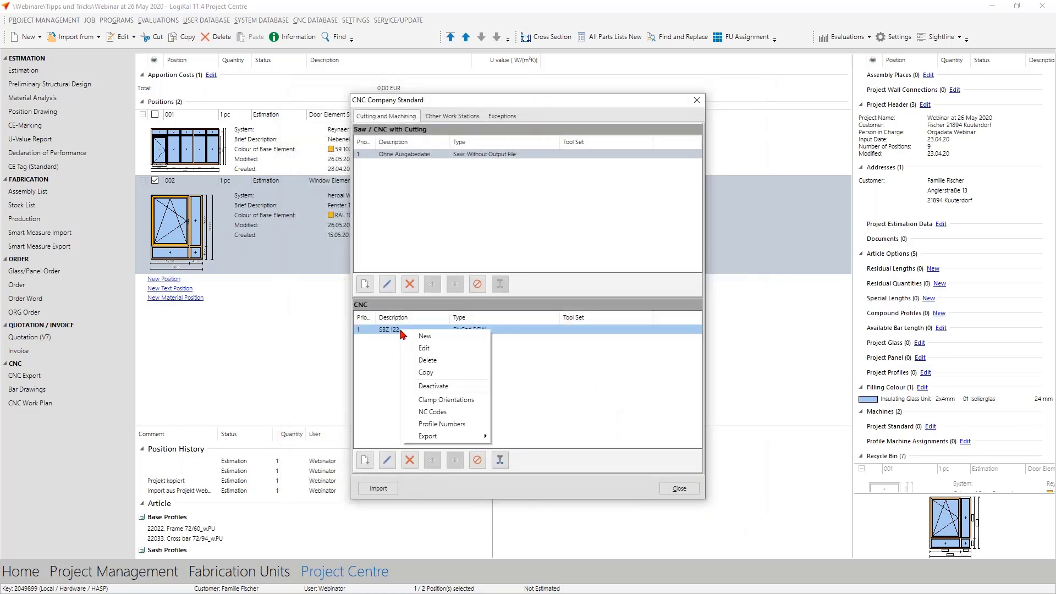
left_click(431, 375)
left_click(503, 275)
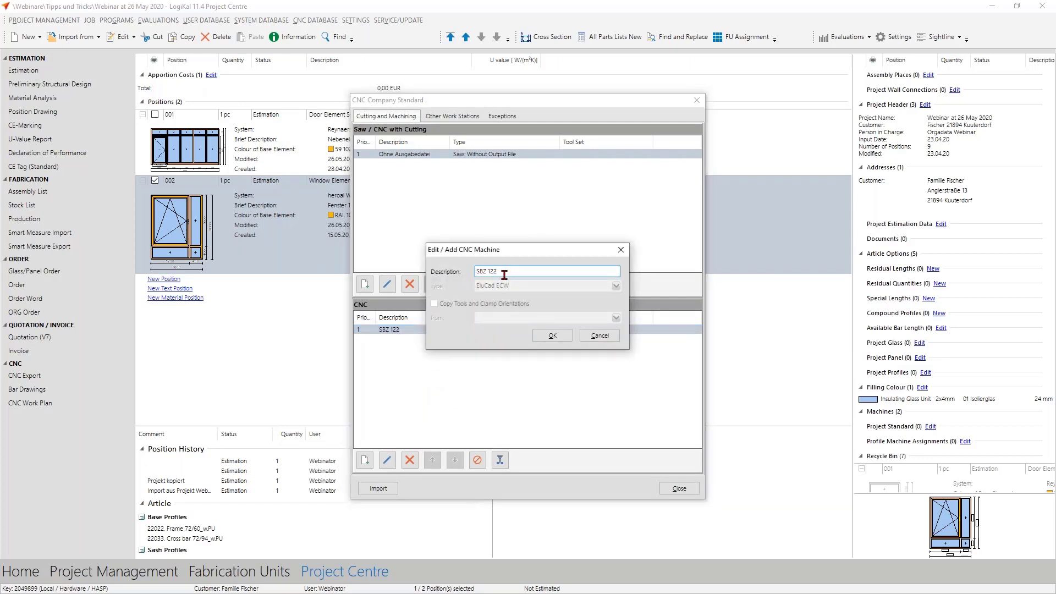
type("without corner connections")
left_click(551, 336)
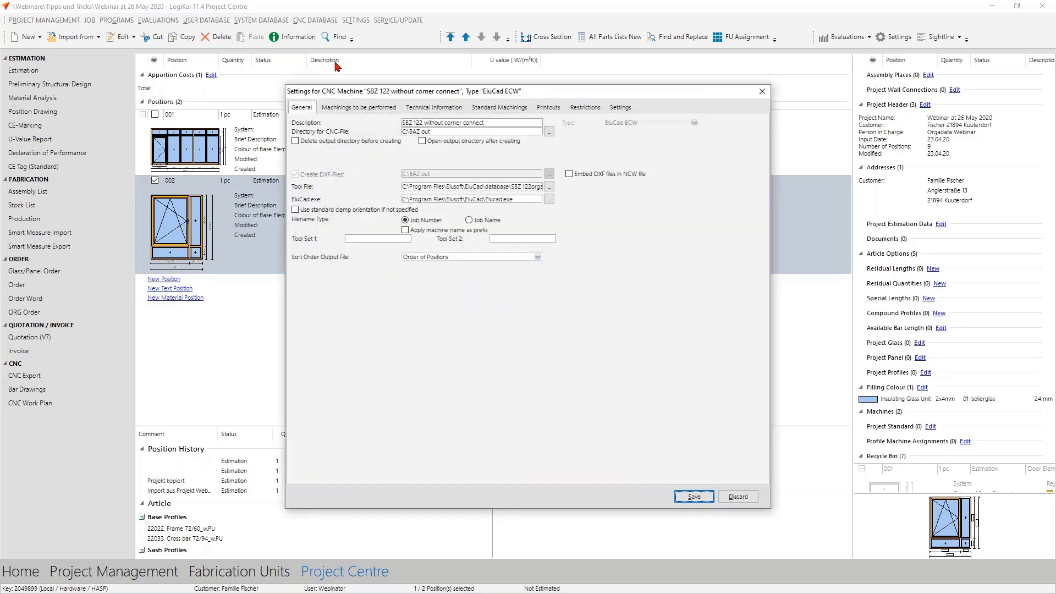
Switch off corner connection machining on the copied machine and save it.
left_click(334, 108)
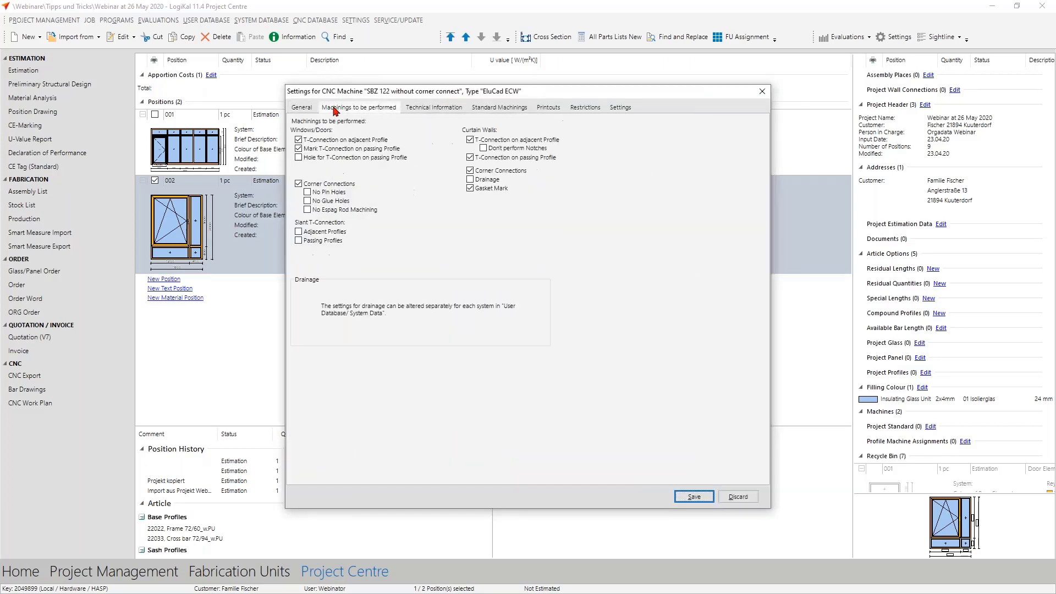
left_click(325, 184)
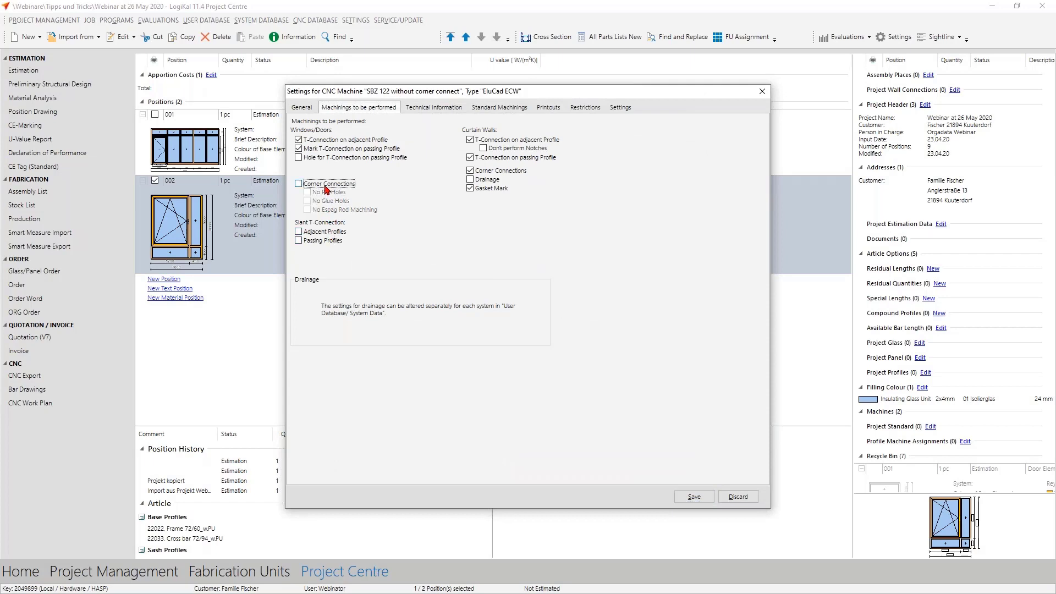
left_click(697, 501)
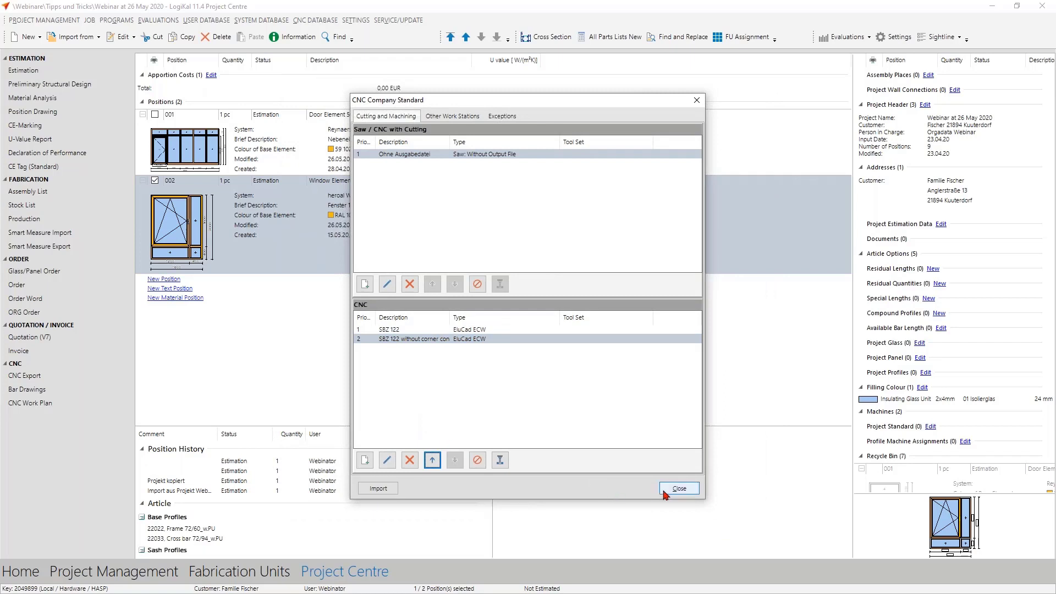
Close the CNC list, start a CNC export of the positions, then cancel it at the output file.
left_click(679, 489)
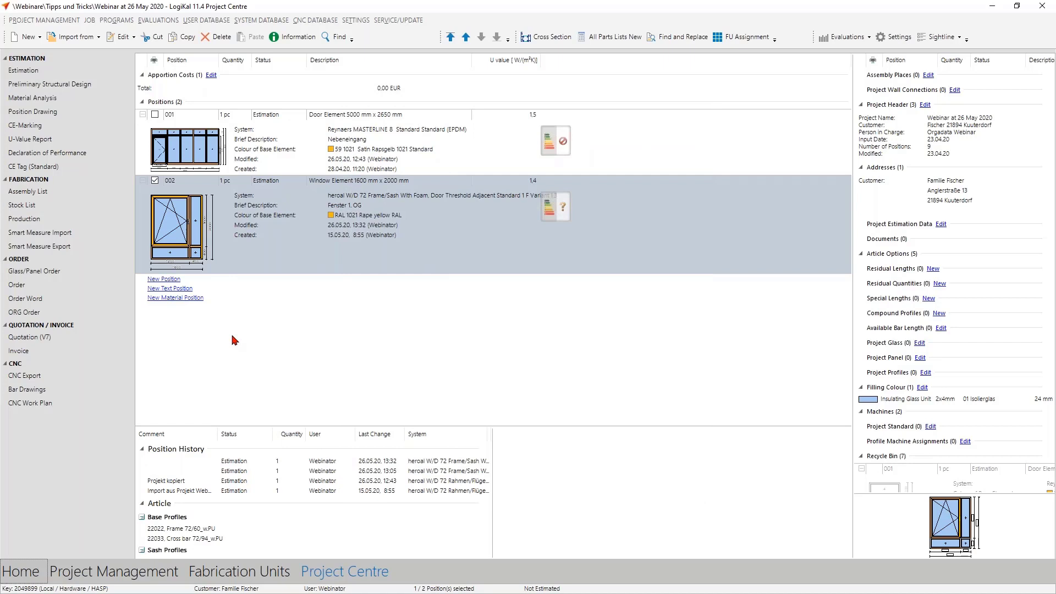
left_click(44, 376)
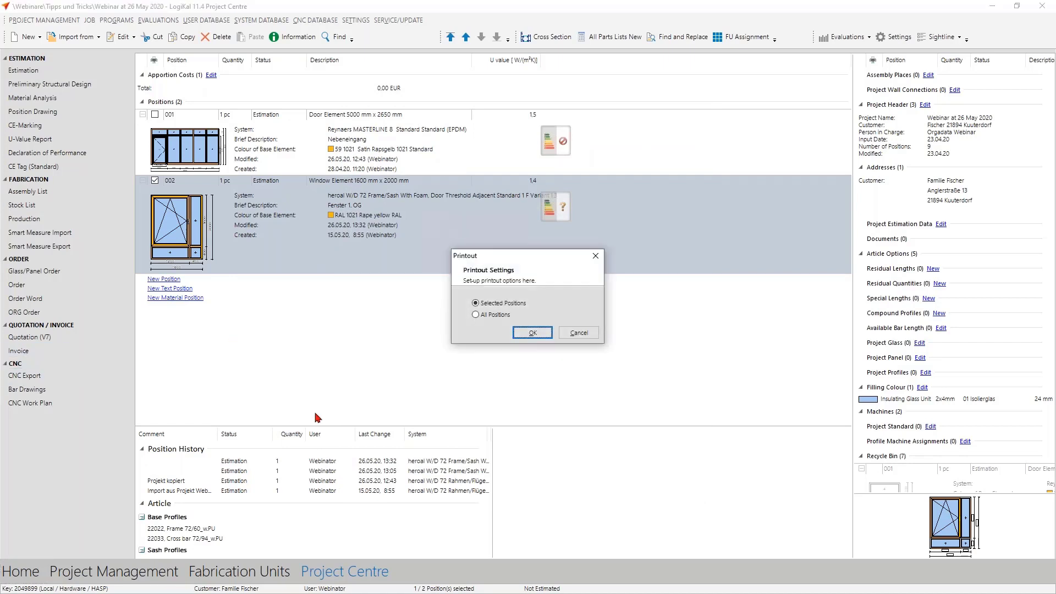
key("Return")
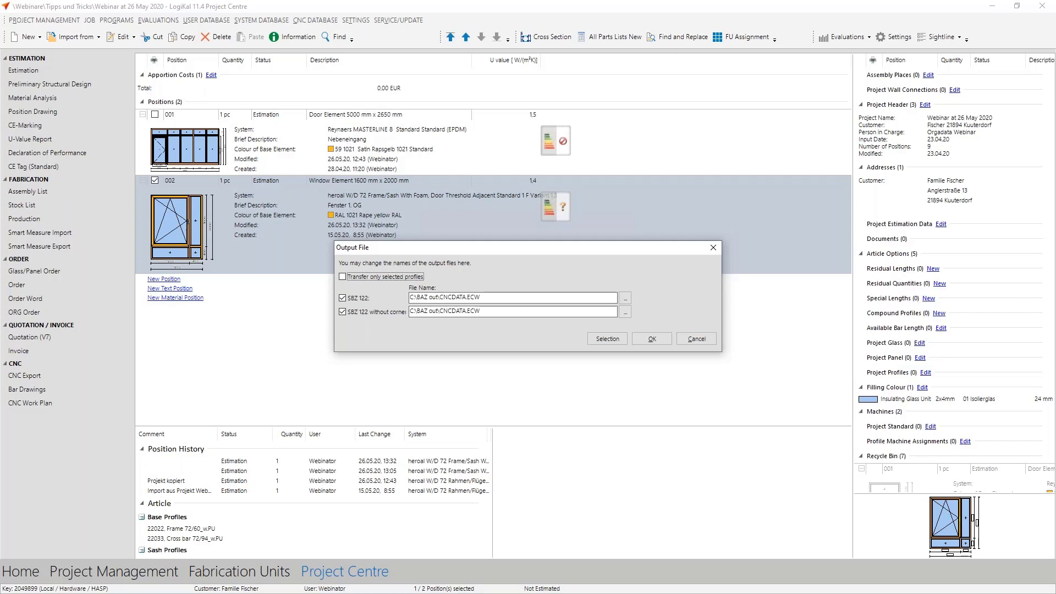
left_click(694, 343)
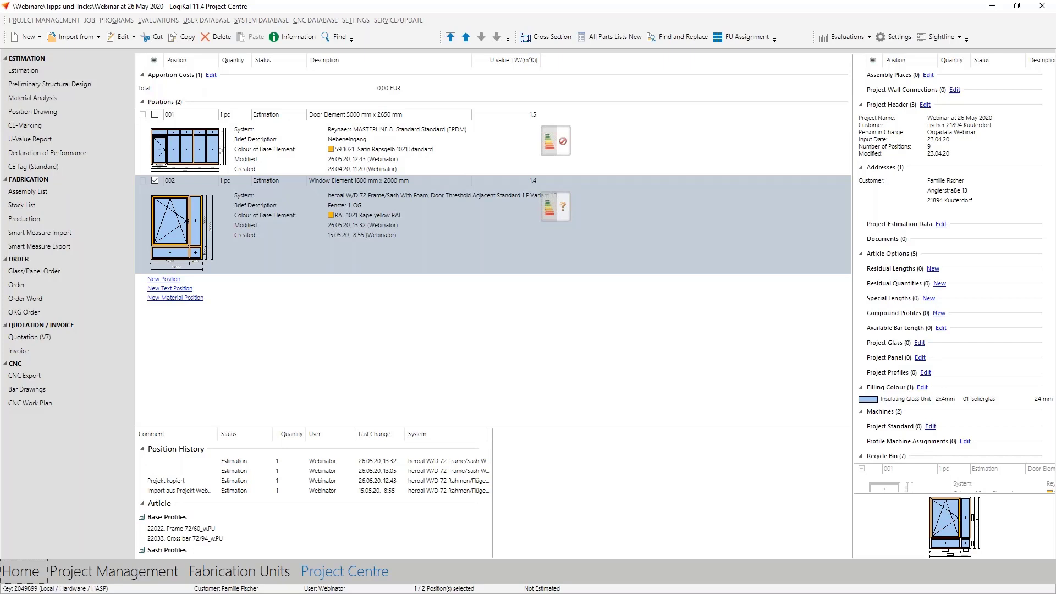
Open User System Data, filter it to 'w/d 72' and select heroal W/D 72.
left_click(198, 21)
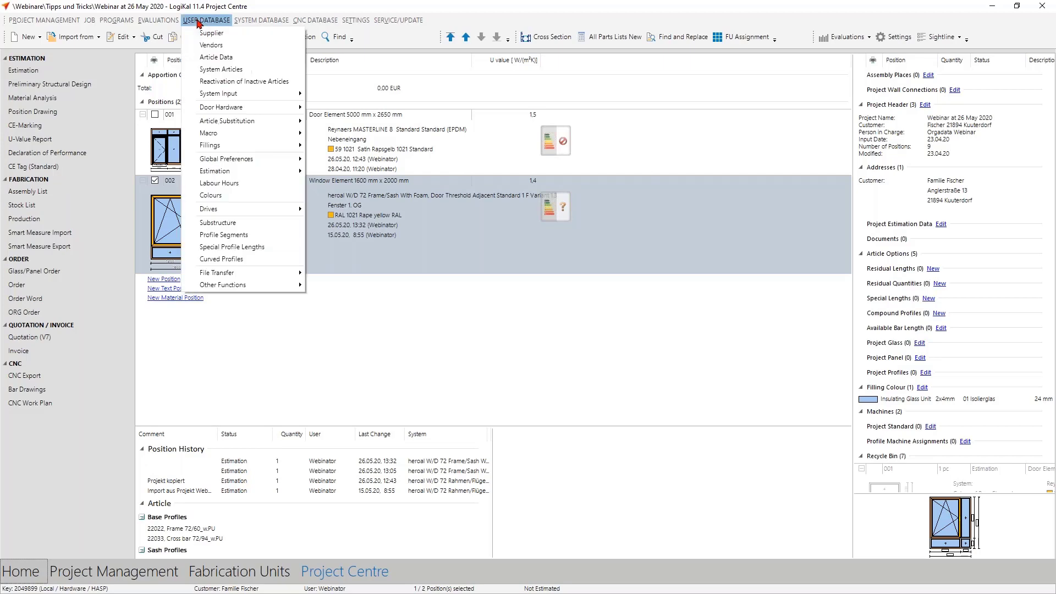
mouse_move(237, 95)
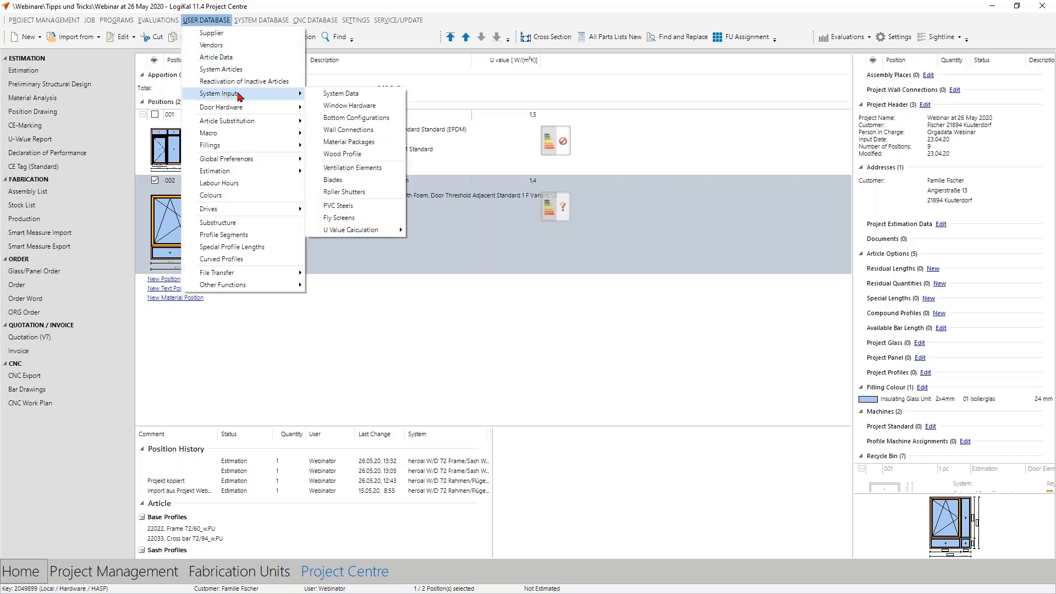
left_click(321, 94)
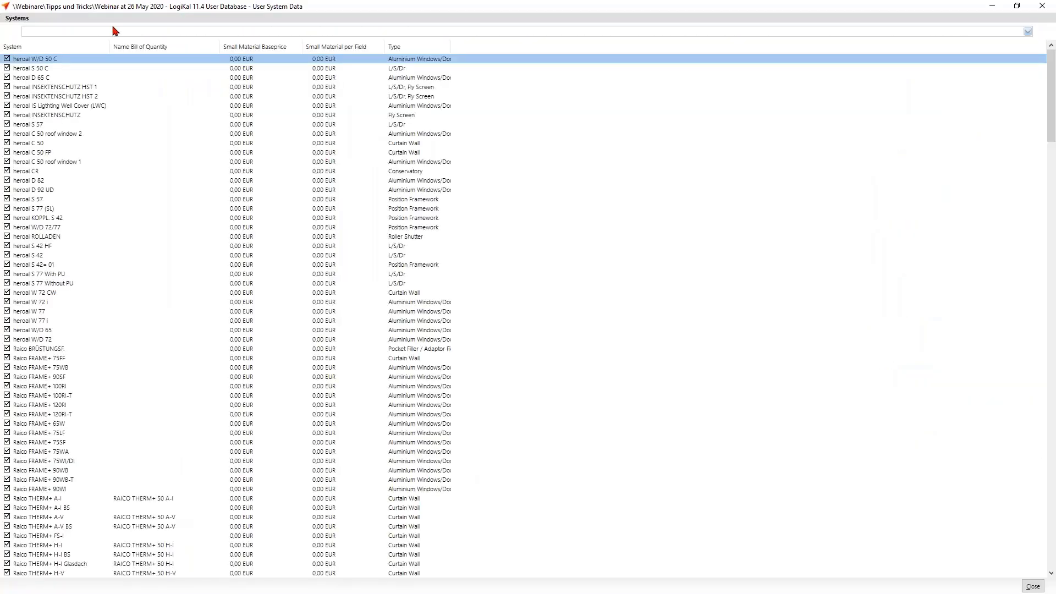
left_click(115, 34)
left_click(53, 83)
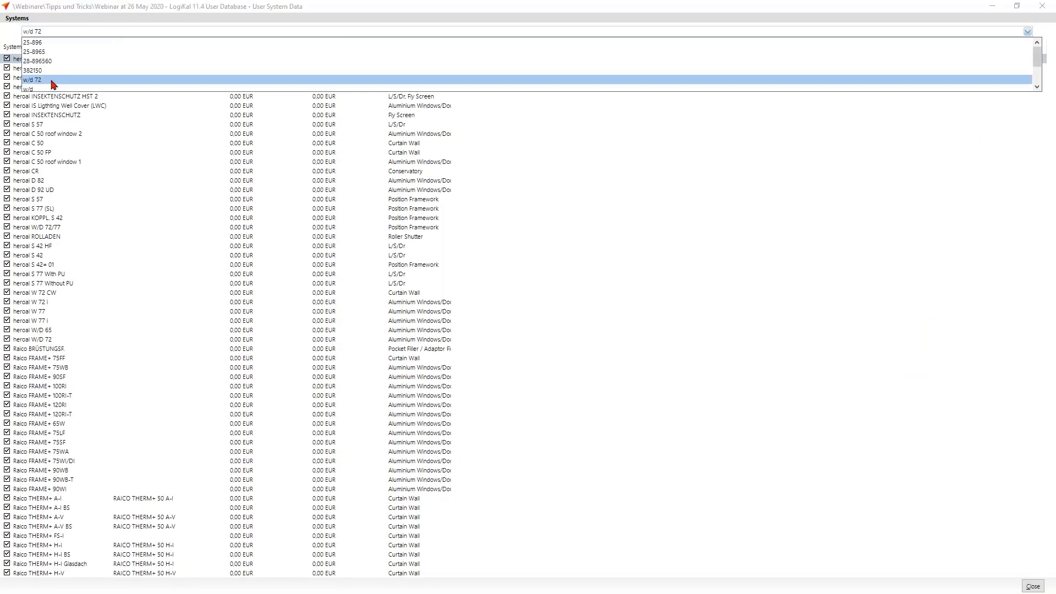
left_click(53, 84)
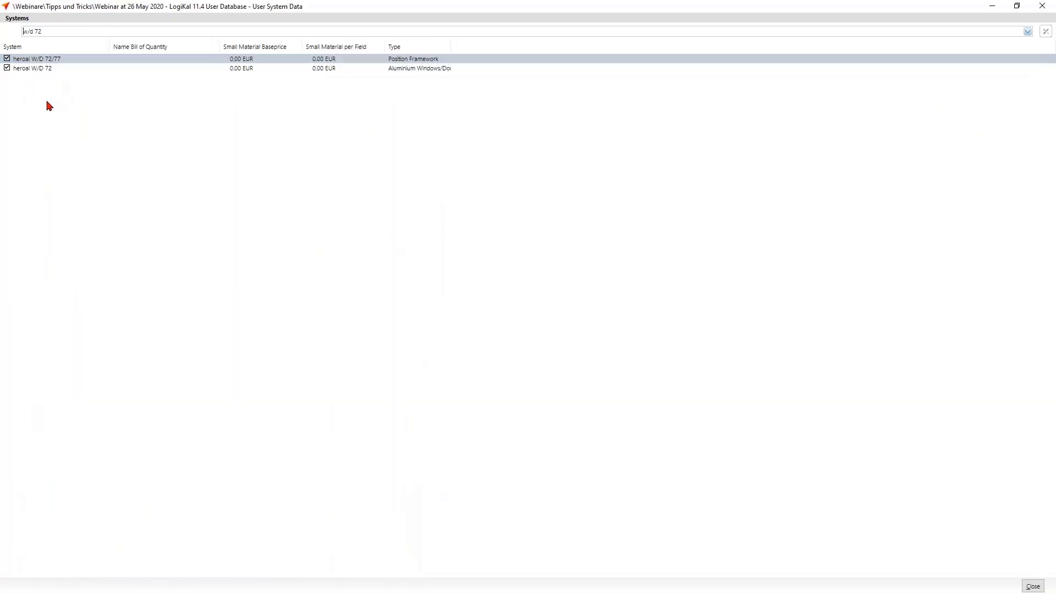
left_click(46, 71)
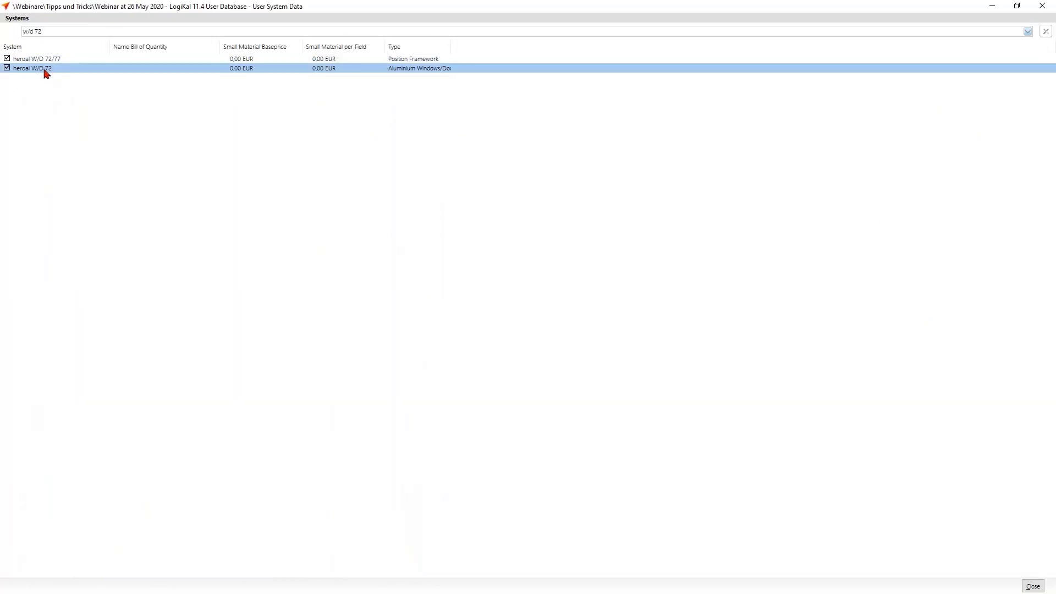
Make heroal W/D 72 drainage variant A valid with database values, never more than two drainages.
double_click(46, 70)
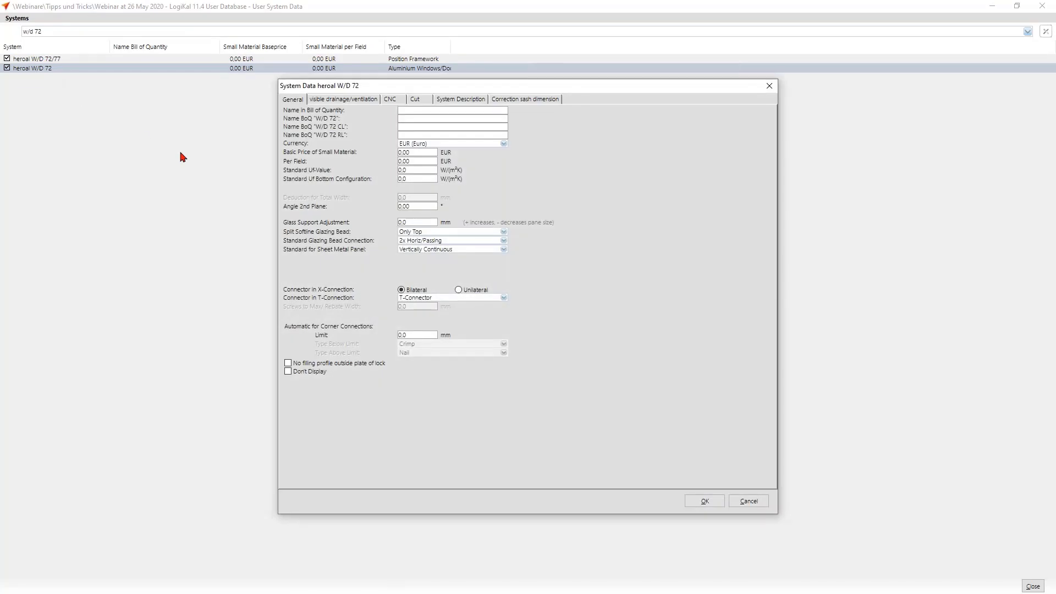
left_click(339, 100)
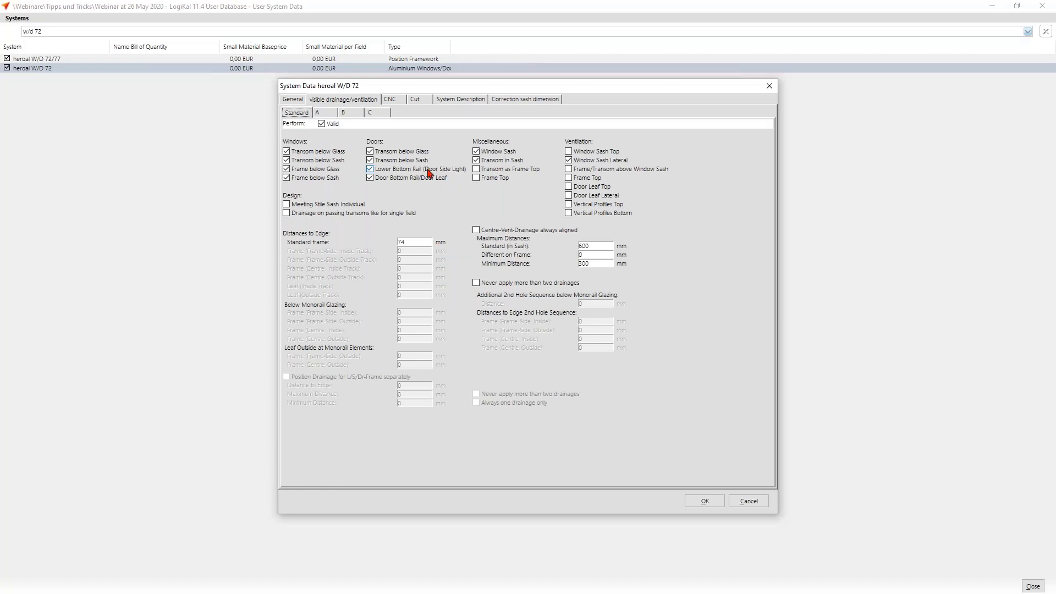
left_click(330, 114)
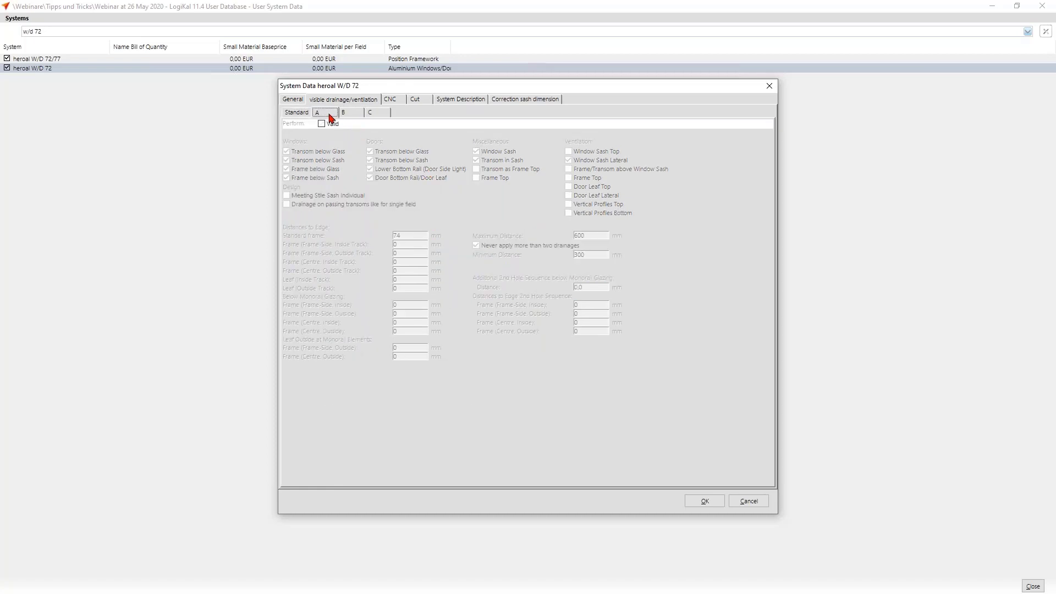
left_click(321, 123)
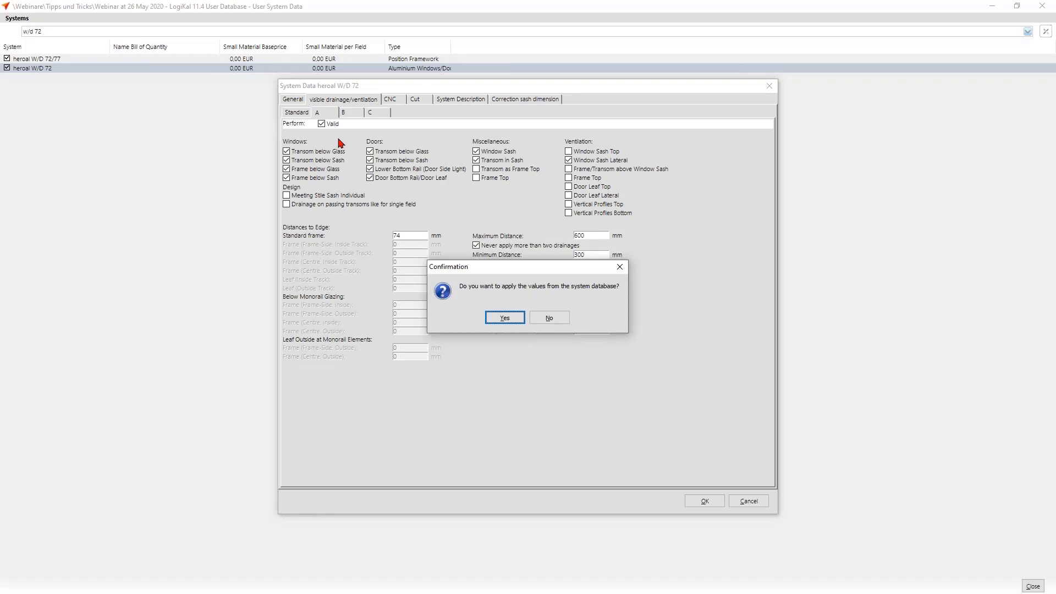
key("Return")
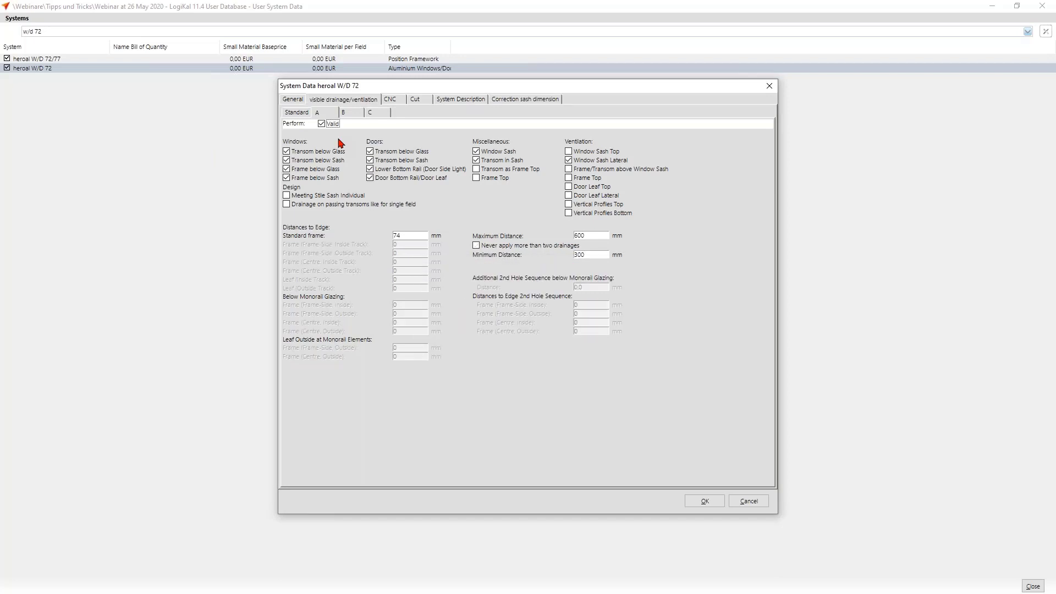
left_click(476, 248)
left_click(702, 500)
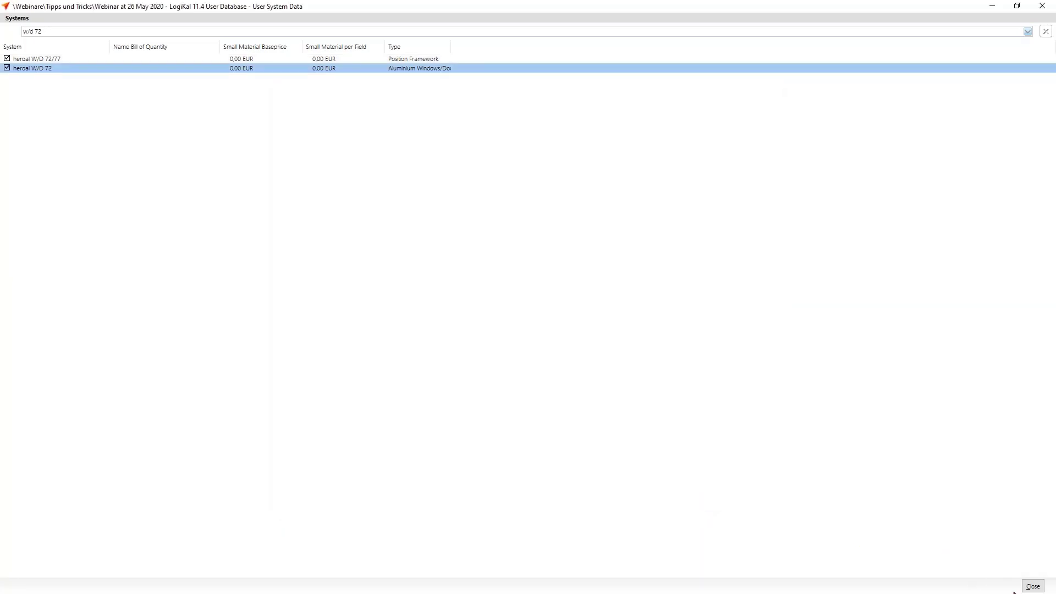
Open position 002's properties, try 'Visible, A' bottom-frame drainage, then cancel without keeping it.
left_click(1033, 586)
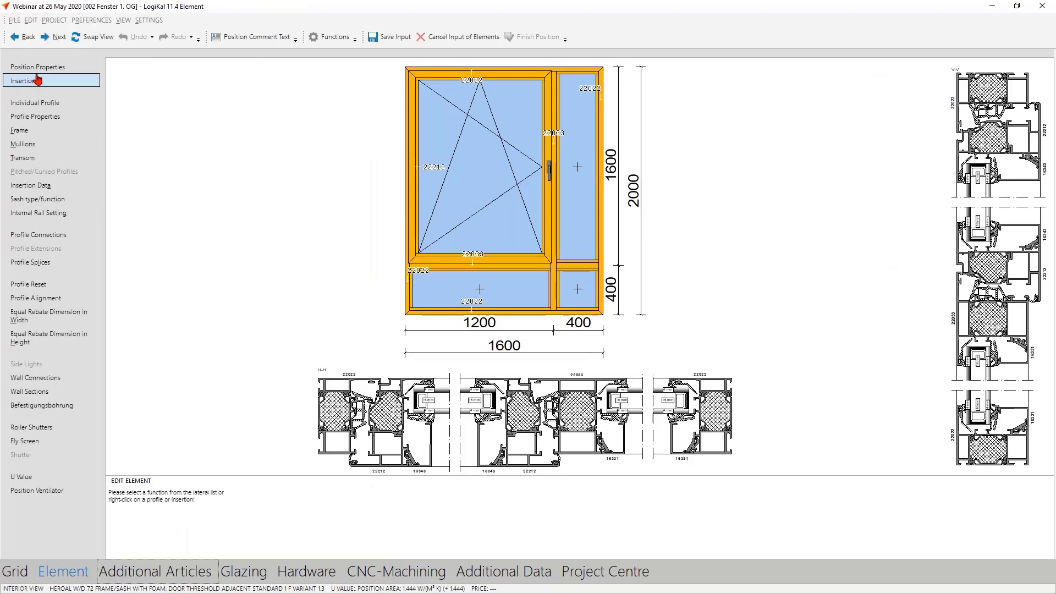
left_click(37, 67)
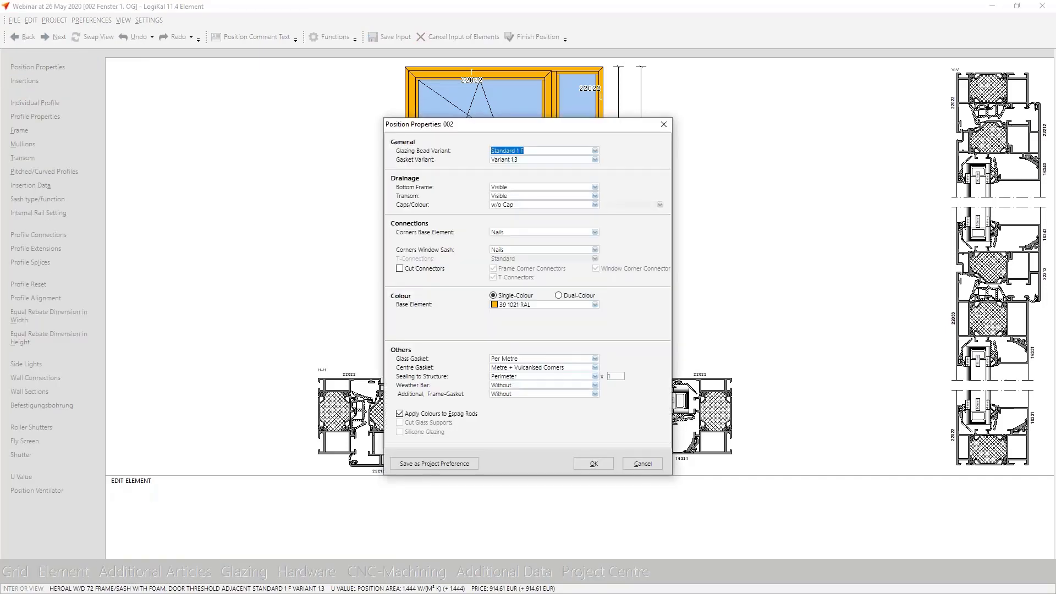
left_click(503, 187)
left_click(524, 234)
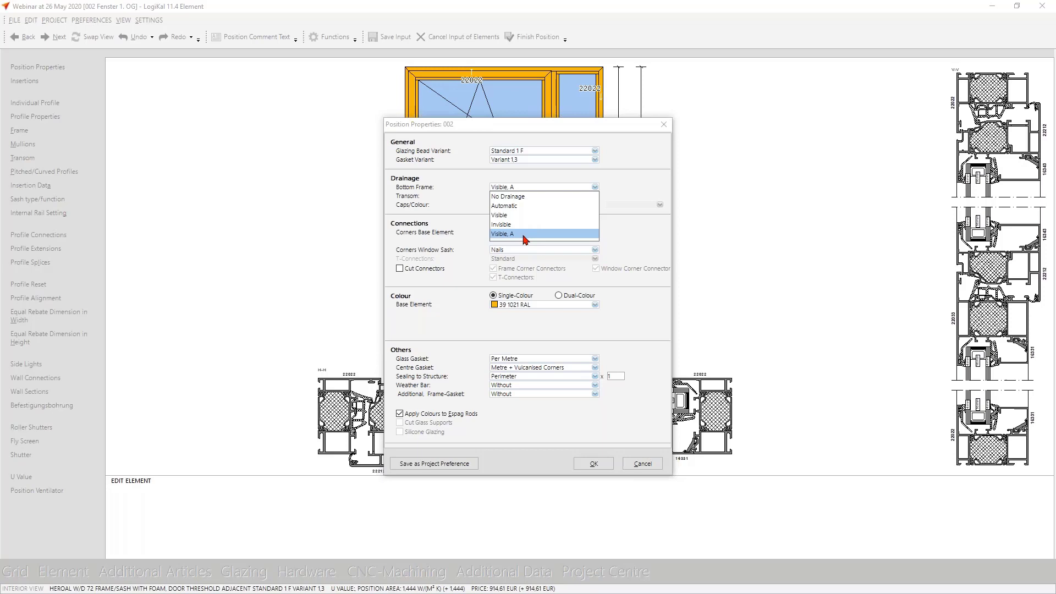
left_click(525, 234)
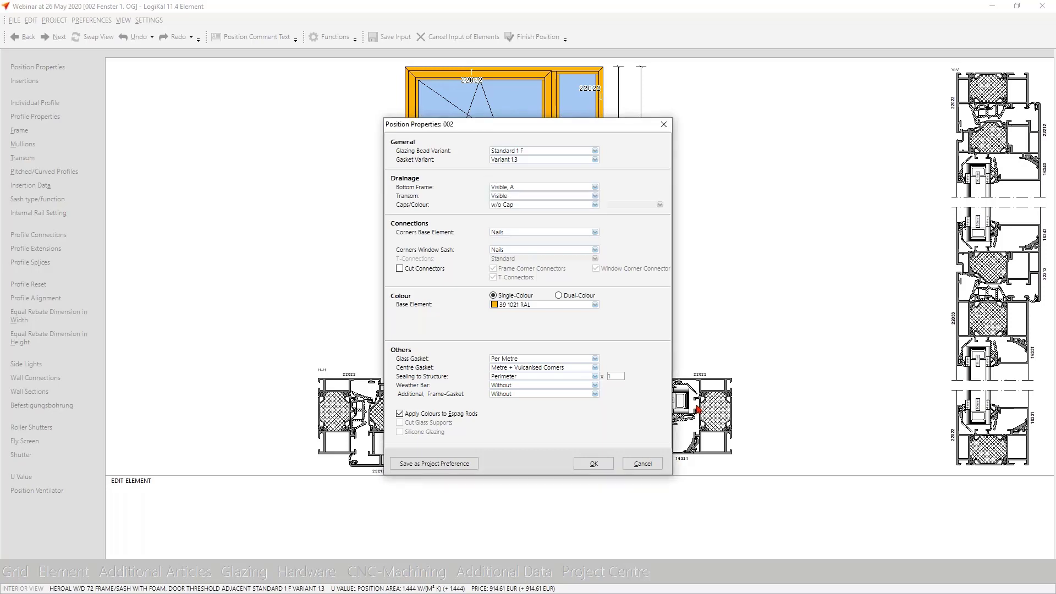
left_click(655, 464)
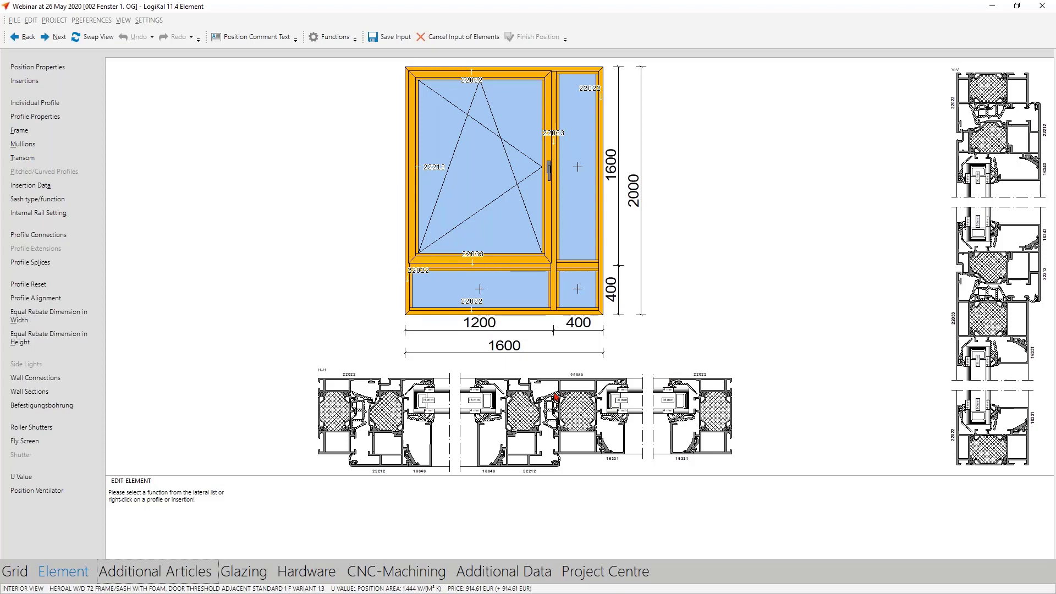
Review the machining markers on position 002's frame profiles in the CNC machining view, then head back to the Project Centre.
left_click(415, 573)
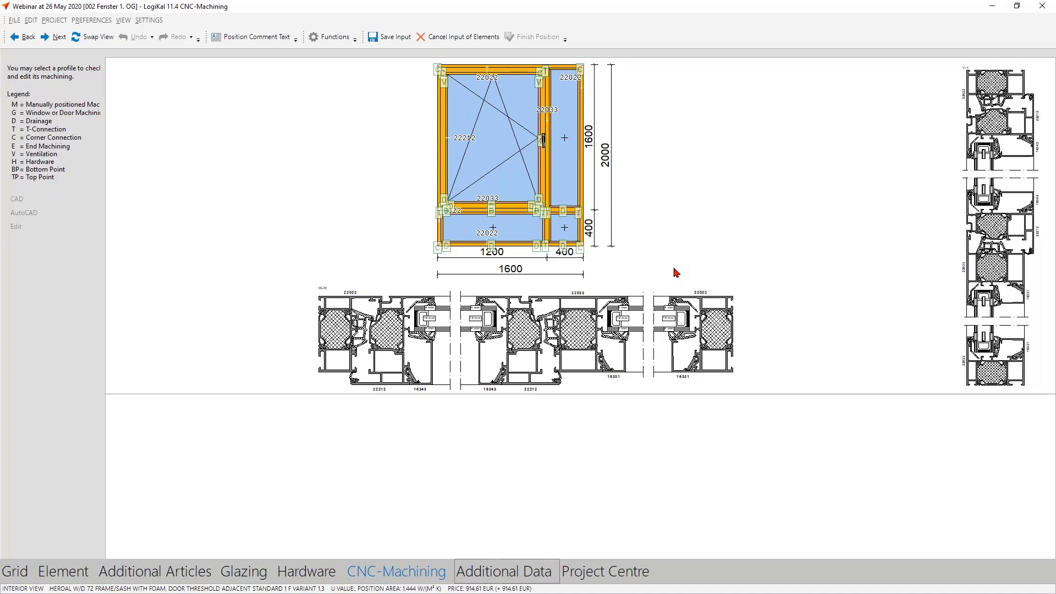
left_click(615, 571)
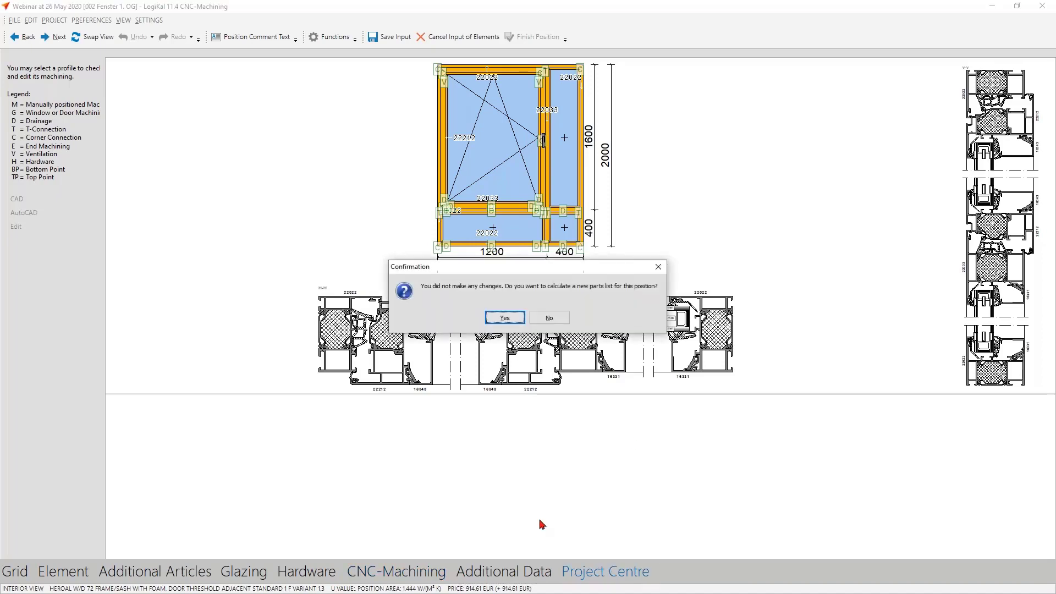
Confirm calculating a new parts list for position 002.
left_click(502, 318)
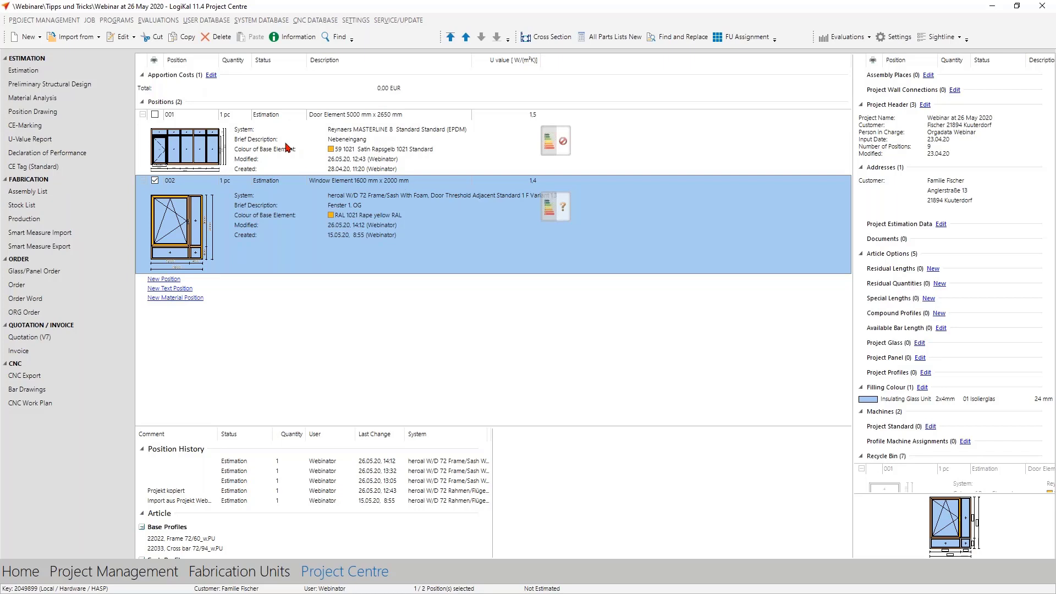
Open the user system data list, filter it by 'w/d' to W/D 72, and open heroal W/D 72.
left_click(206, 21)
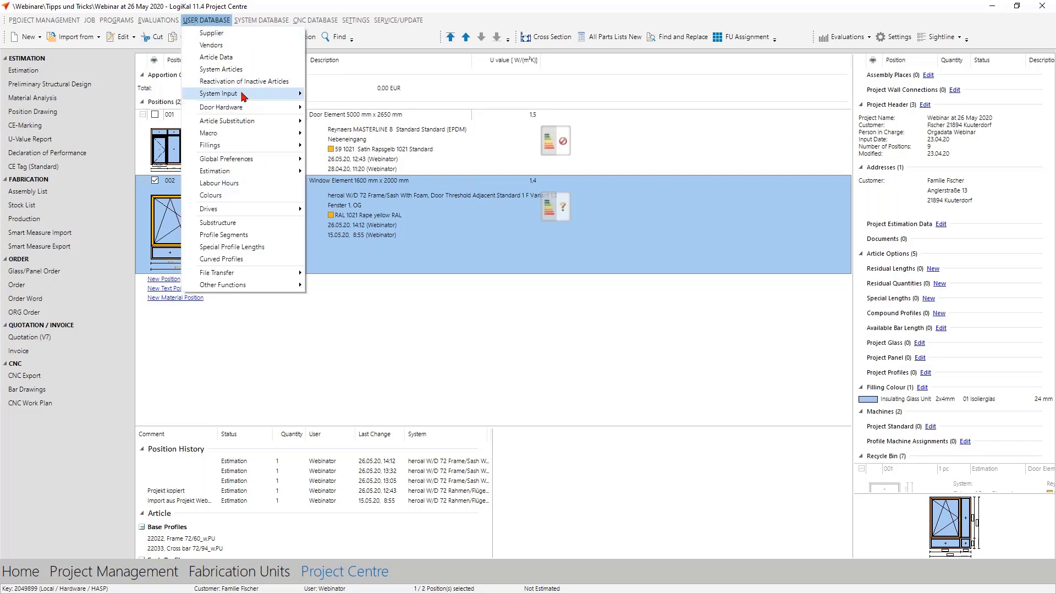
mouse_move(246, 95)
left_click(330, 98)
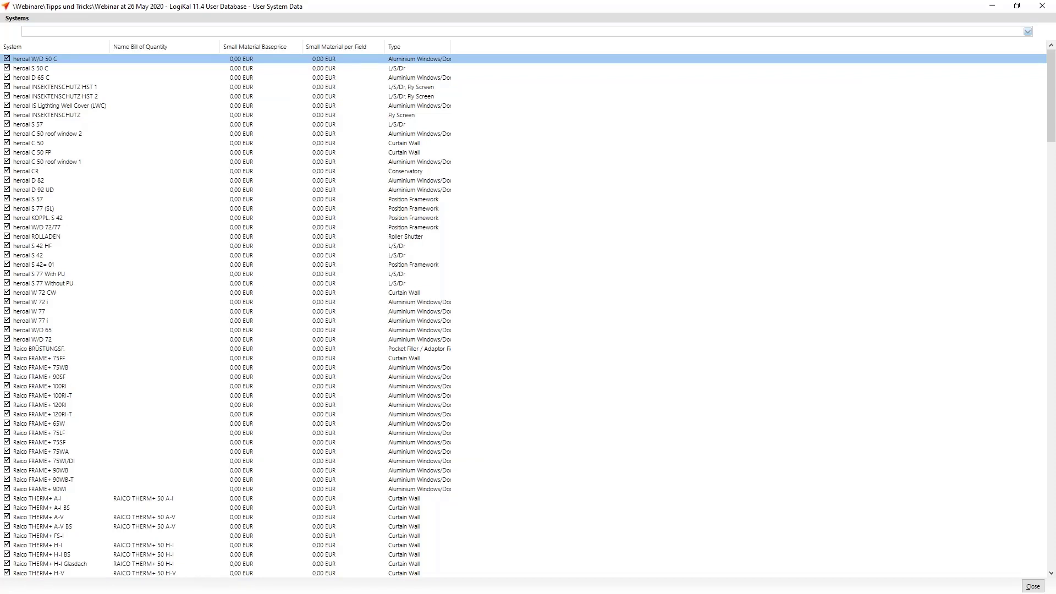
left_click(222, 30)
type("w/d")
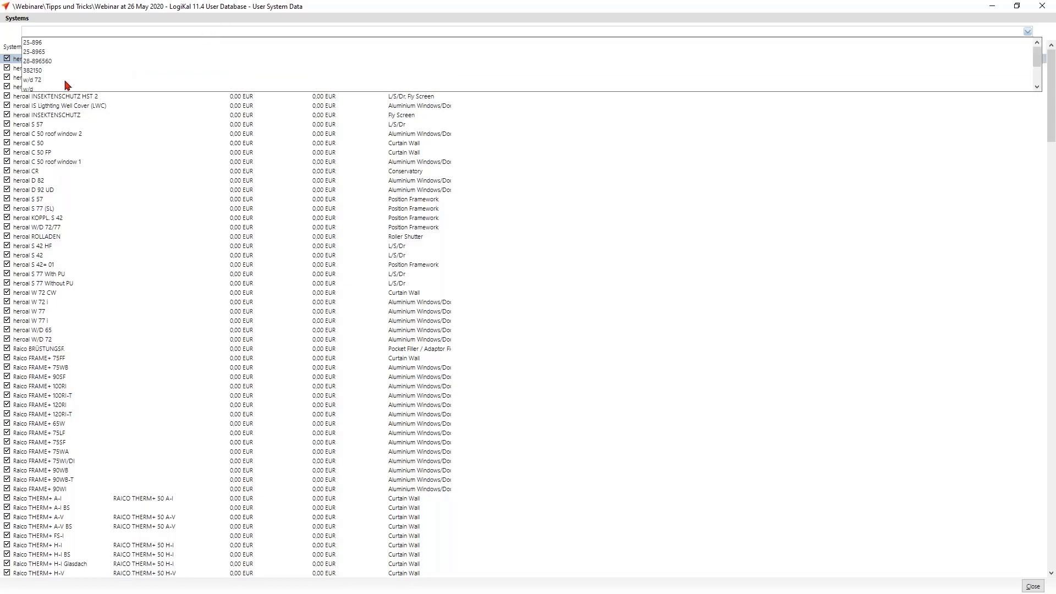
left_click(64, 83)
double_click(44, 68)
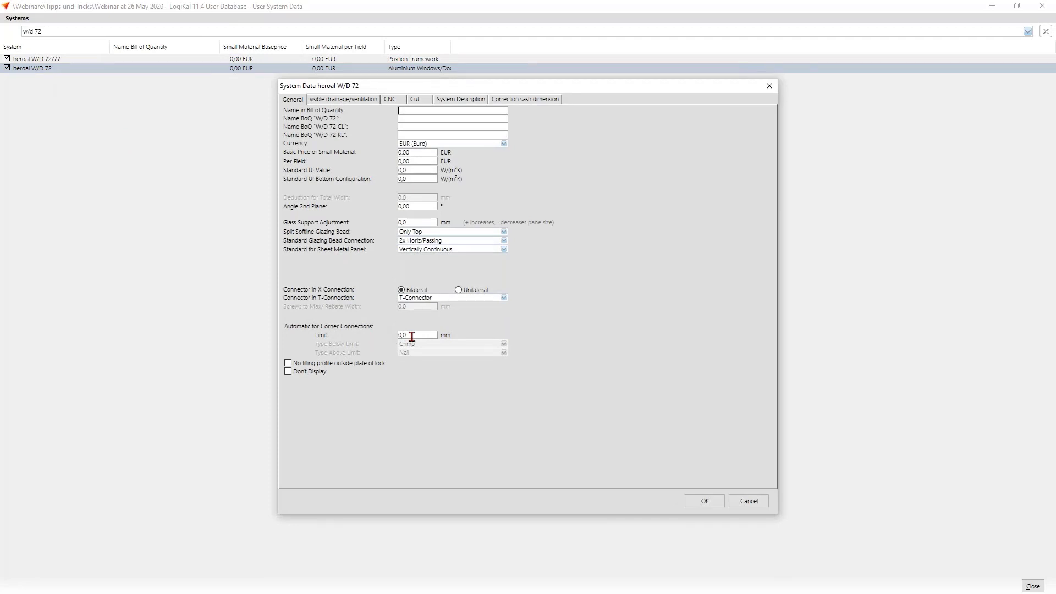
Set the automatic corner-connection limit to 500 mm, save, and close the system data list.
left_click_drag(412, 335, 388, 335)
type("500")
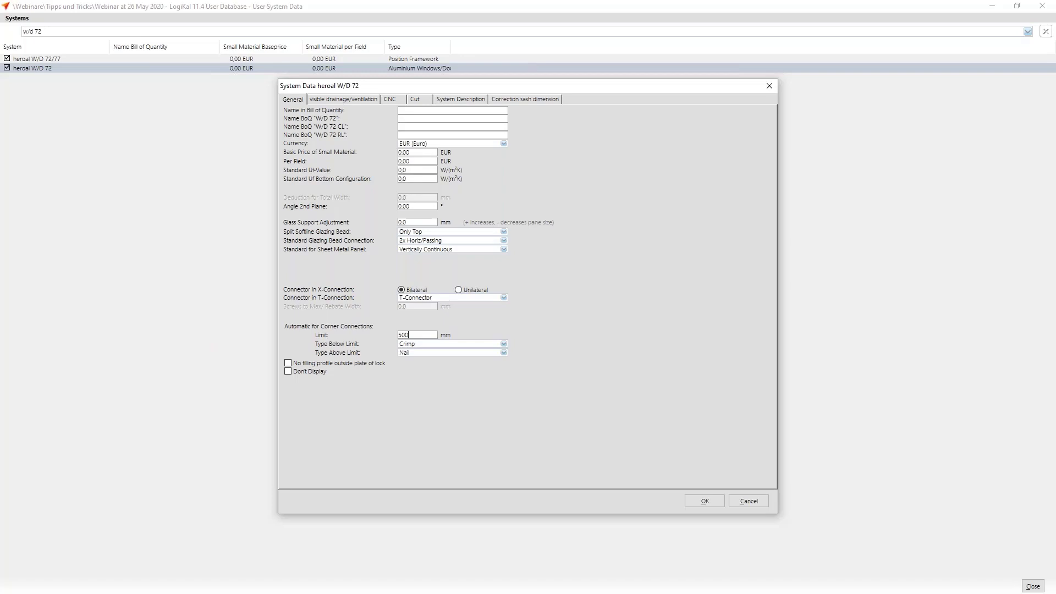
left_click(711, 503)
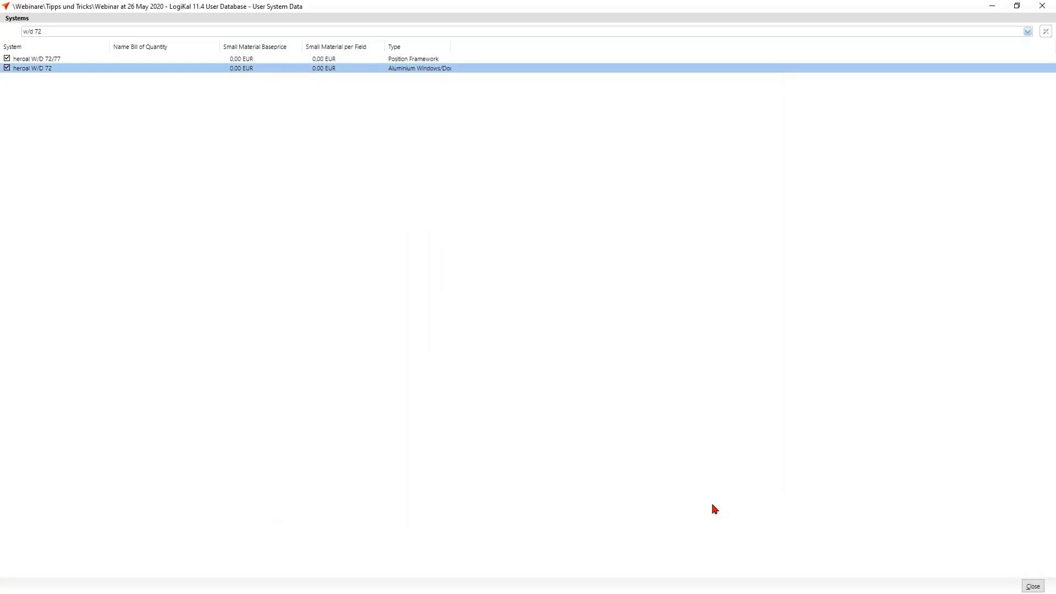
left_click(1029, 585)
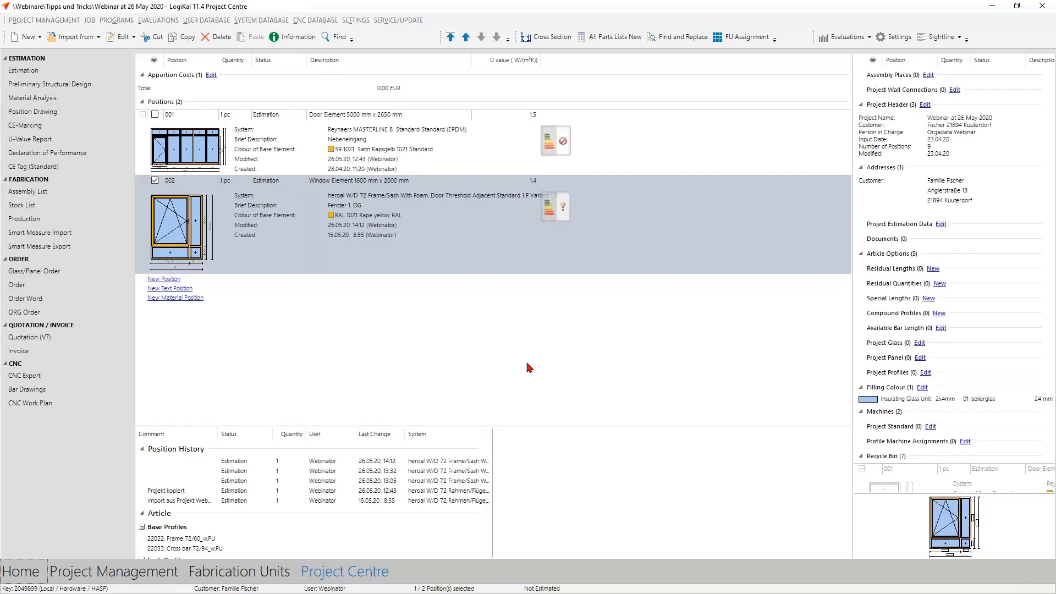
Set position 002's base element corner connections to Automatic in its properties and accept.
left_click(249, 248)
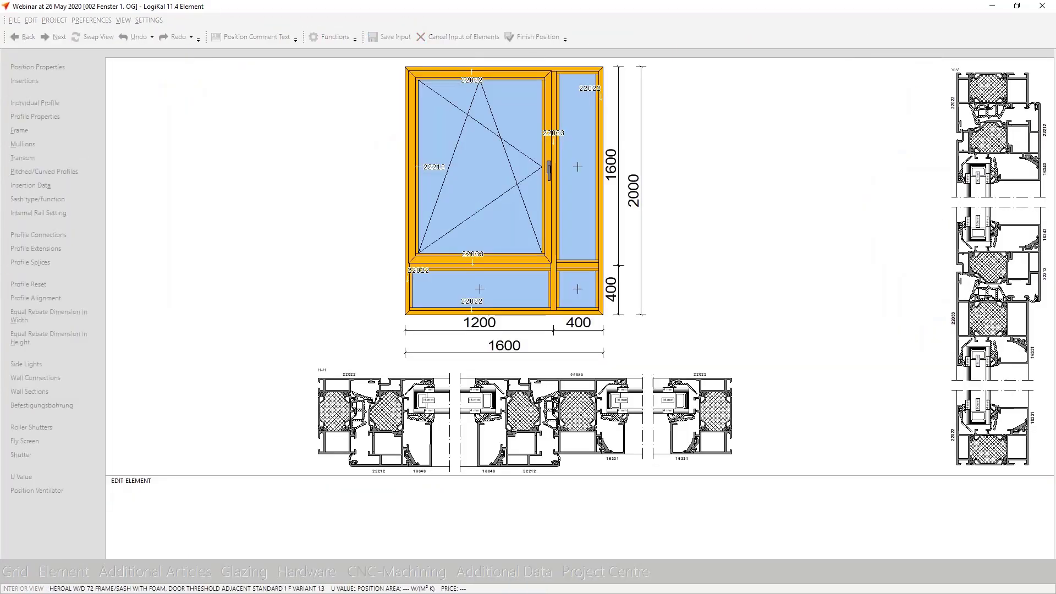
left_click(34, 67)
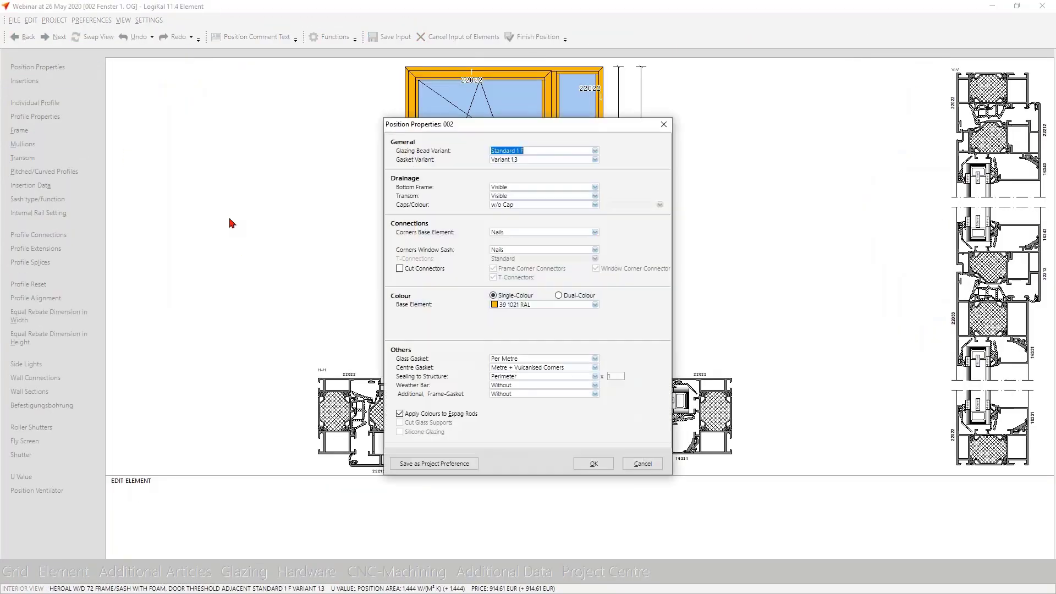
left_click(505, 232)
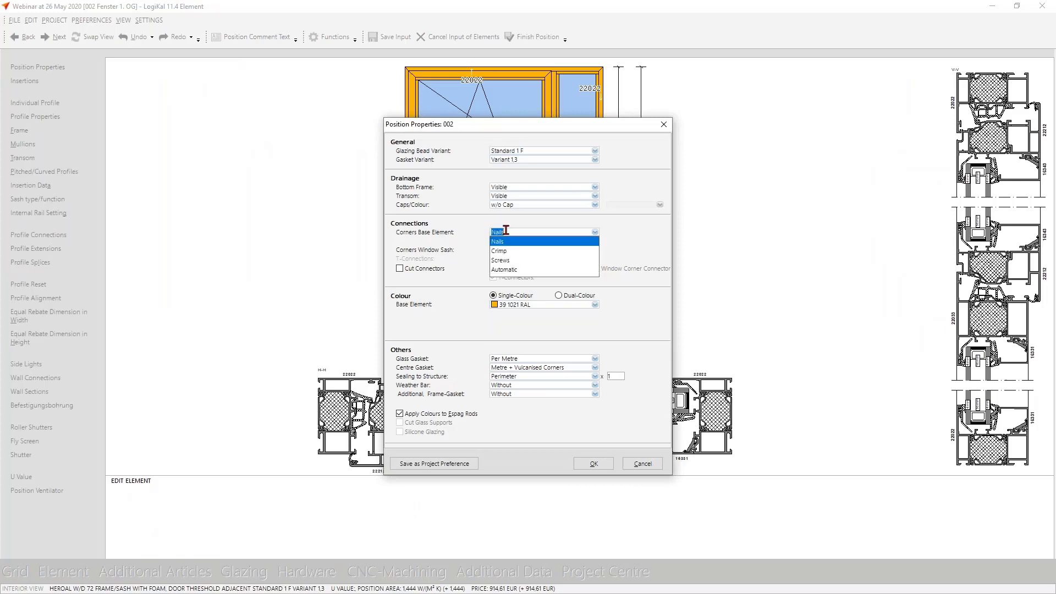
left_click(520, 270)
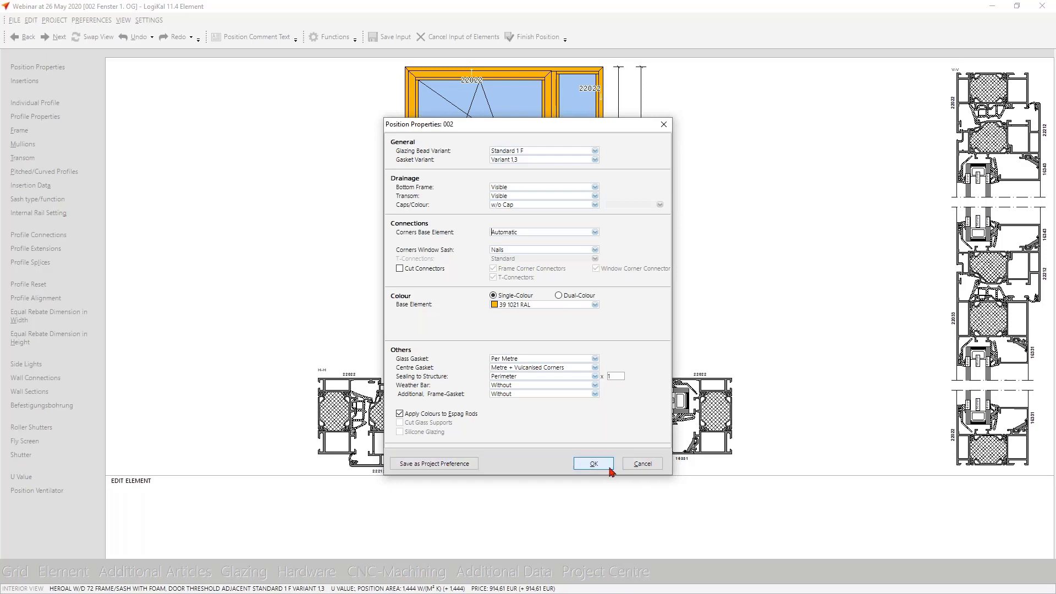
left_click(587, 463)
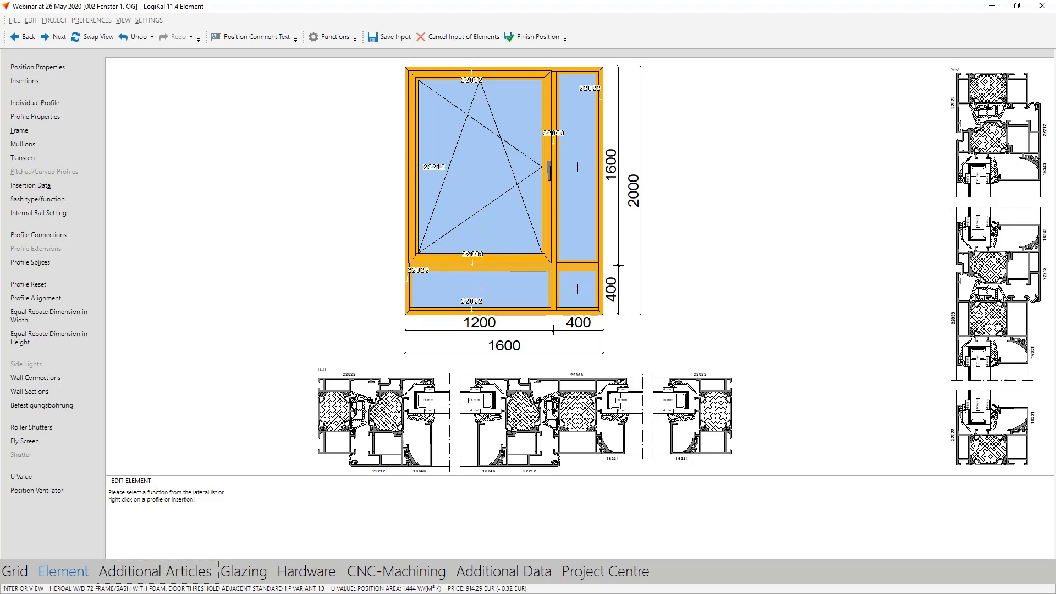
Show the left frame profile's machining in CNC view and open the editor for profile 22022.
left_click(409, 572)
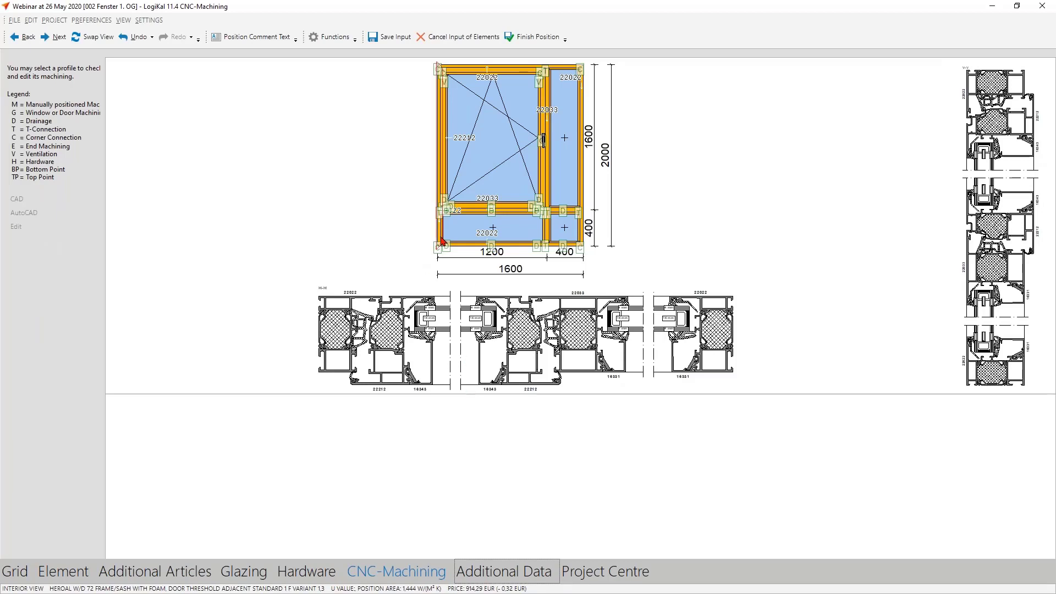
left_click(438, 66)
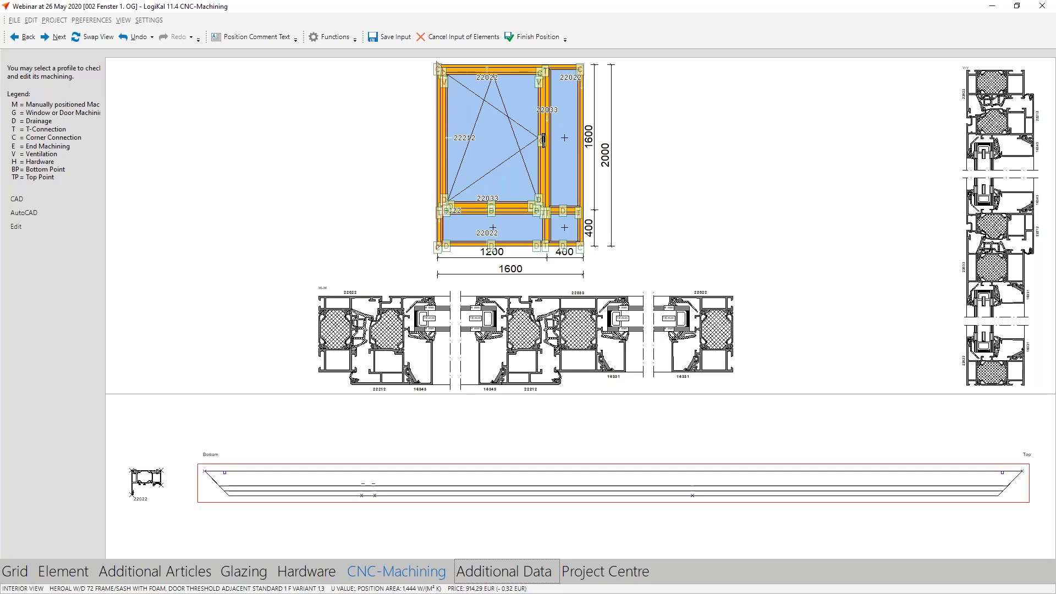
double_click(366, 488)
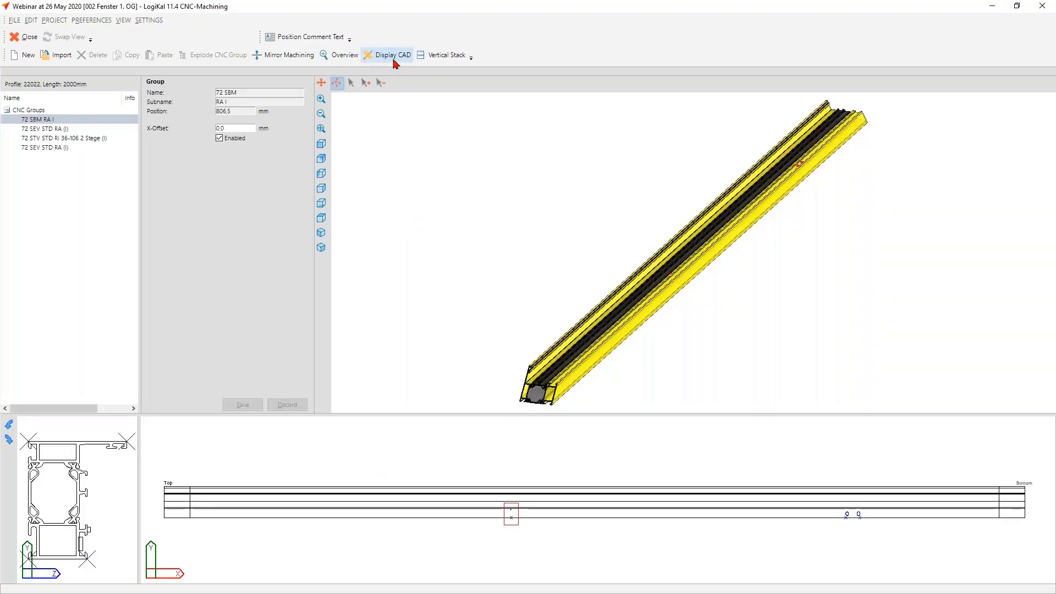
left_click(394, 56)
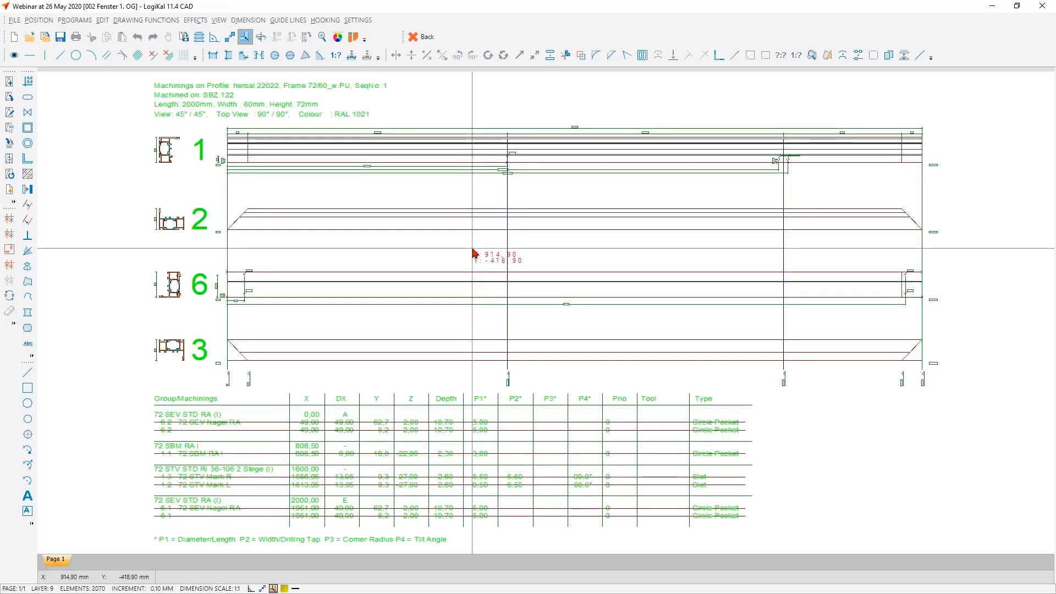
scroll(240, 323, "up", 5)
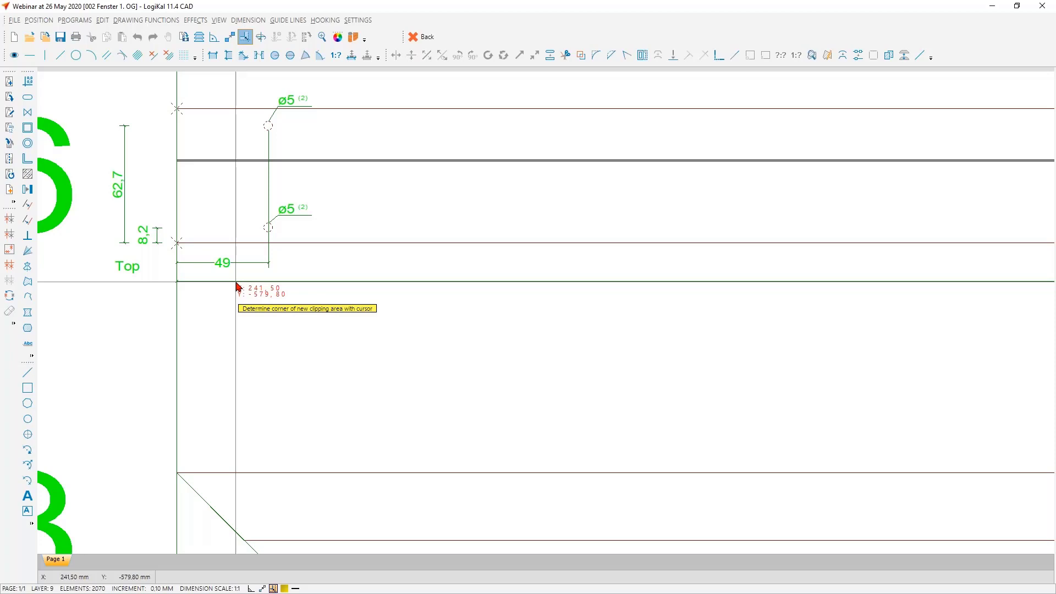
left_click(420, 37)
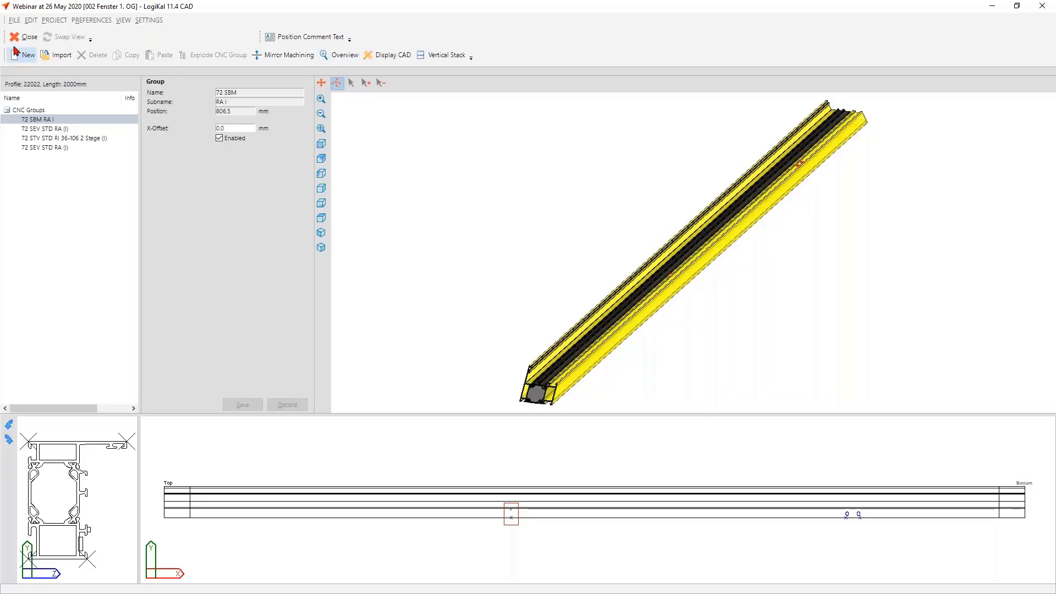
Close the CNC editor and discard position 002's element input without saving.
left_click(16, 36)
left_click(440, 37)
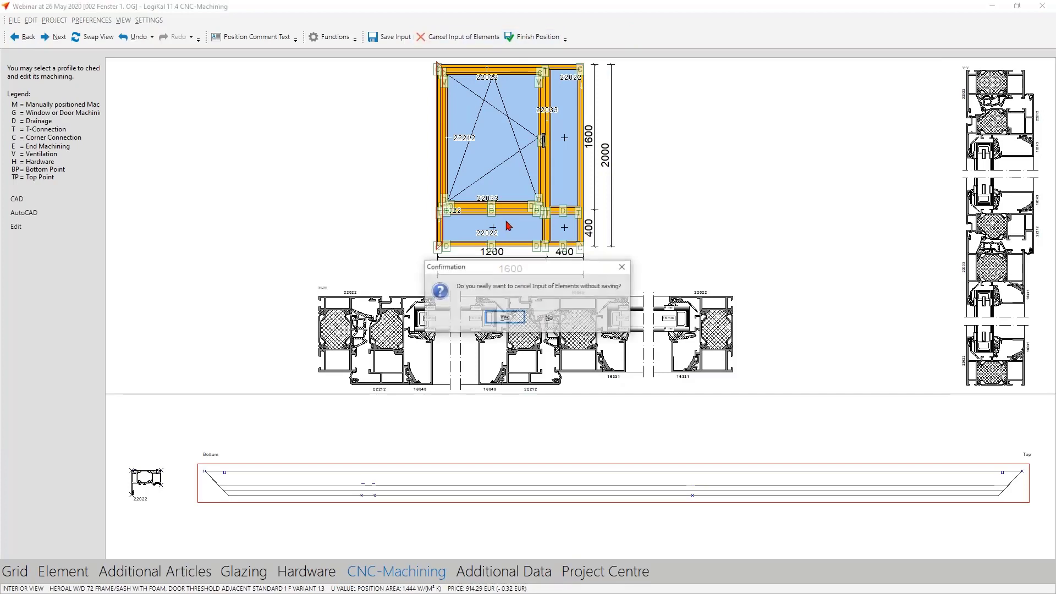
left_click(504, 317)
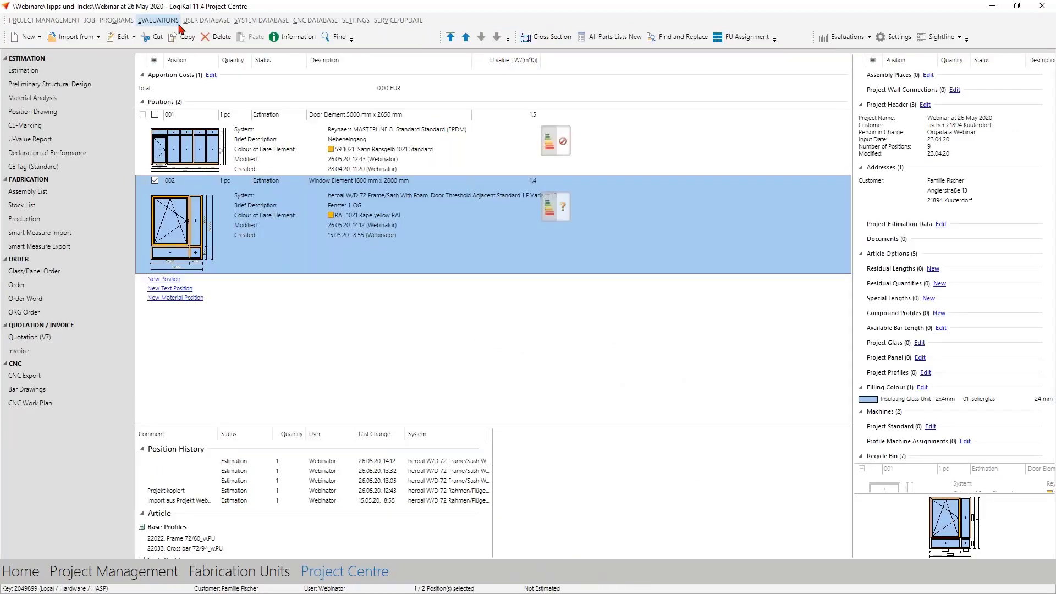
Open the user system data, filter by the recent w/d 72 search, and open heroal W/D 72.
left_click(206, 21)
mouse_move(242, 94)
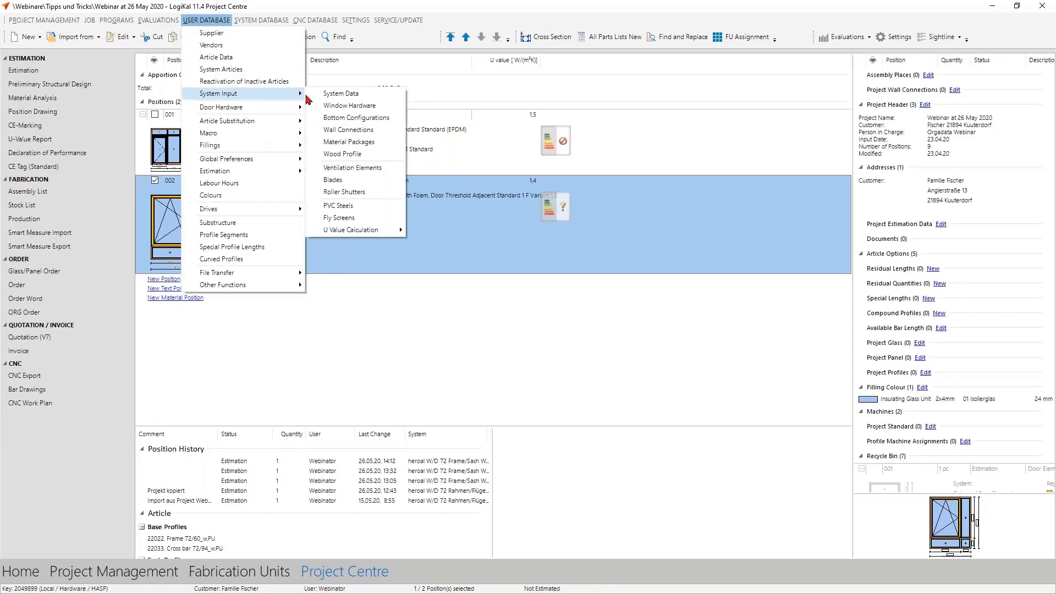
left_click(340, 93)
left_click(153, 34)
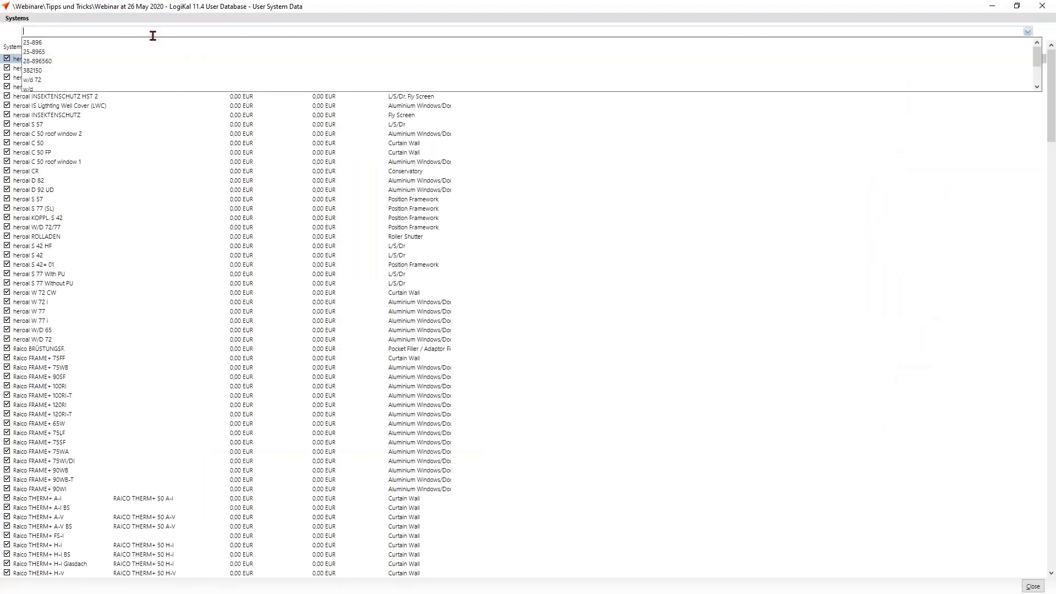
left_click(38, 80)
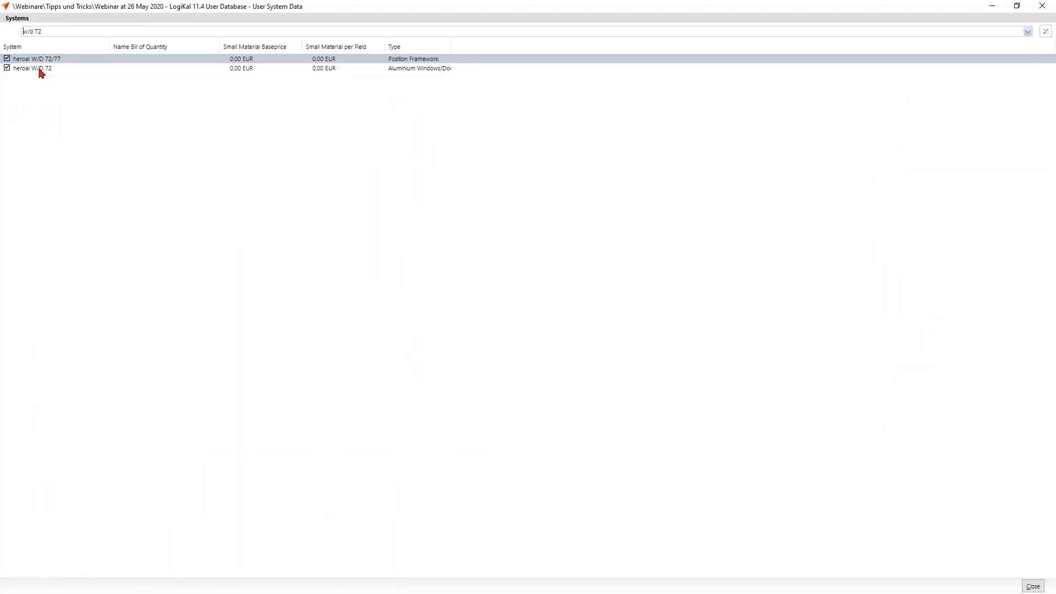
double_click(41, 70)
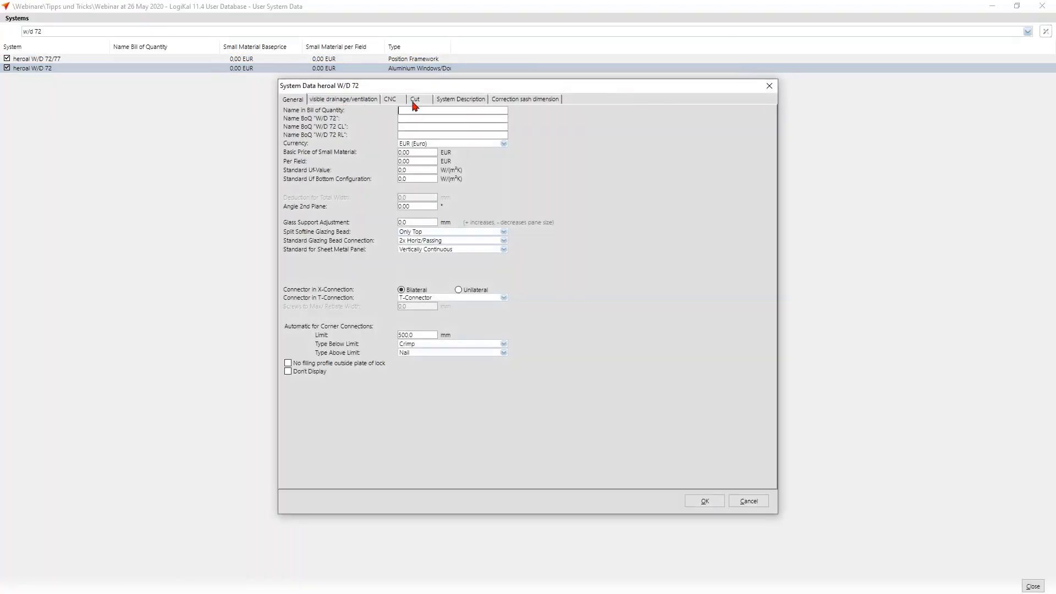
Set the Corner Cleats prestress to 0,2 mm on the CNC tab, save, and close the list.
left_click(390, 100)
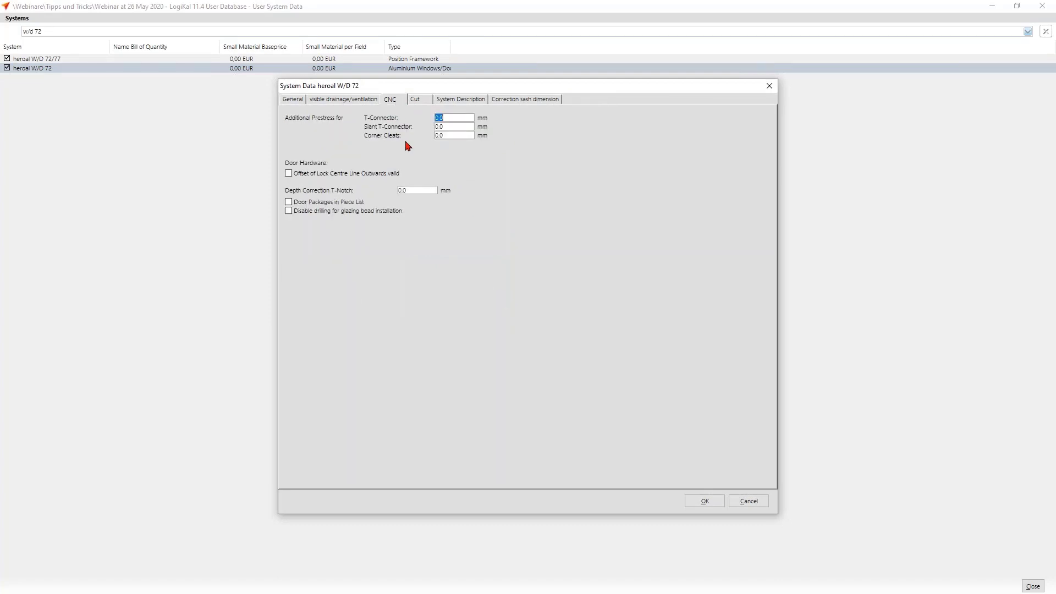
left_click(446, 135)
type("0,2")
left_click(698, 501)
left_click(1033, 586)
Reopen position 002 in CNC machining and open the editor for left frame profile 22022.
right_click(257, 214)
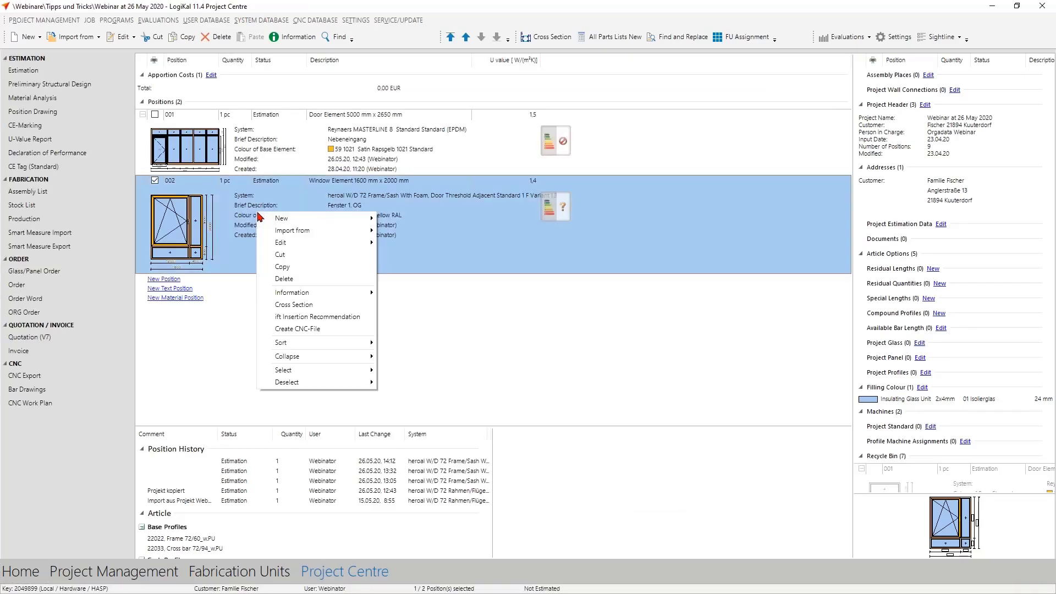
mouse_move(305, 244)
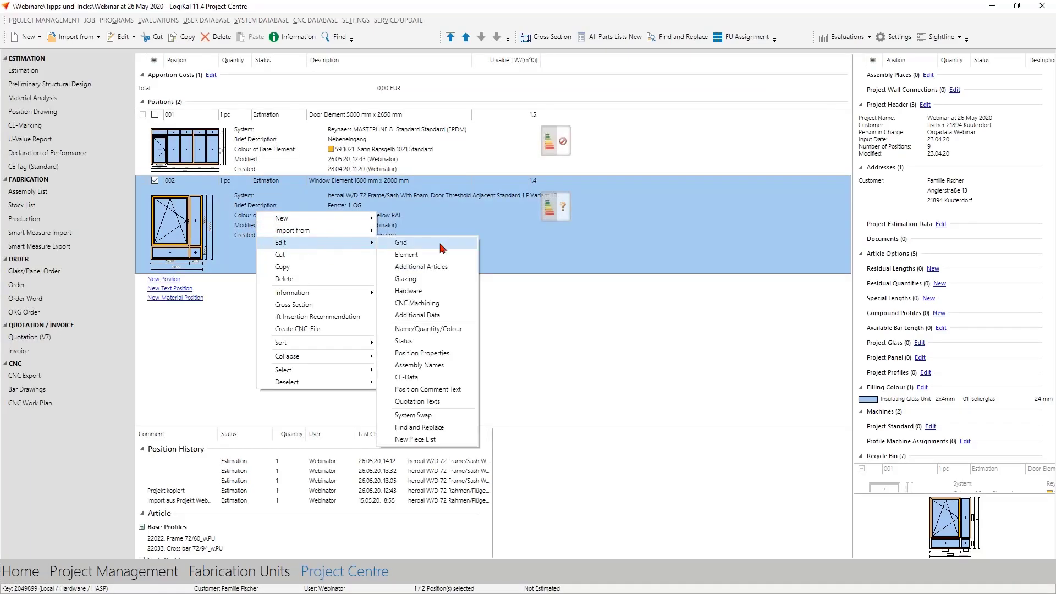
left_click(424, 304)
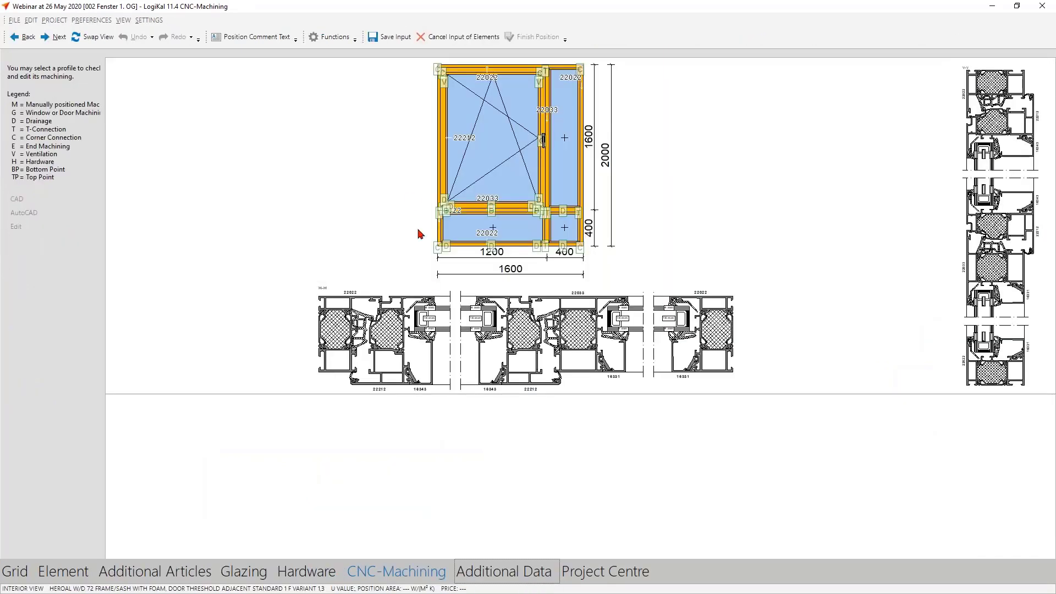
left_click(437, 234)
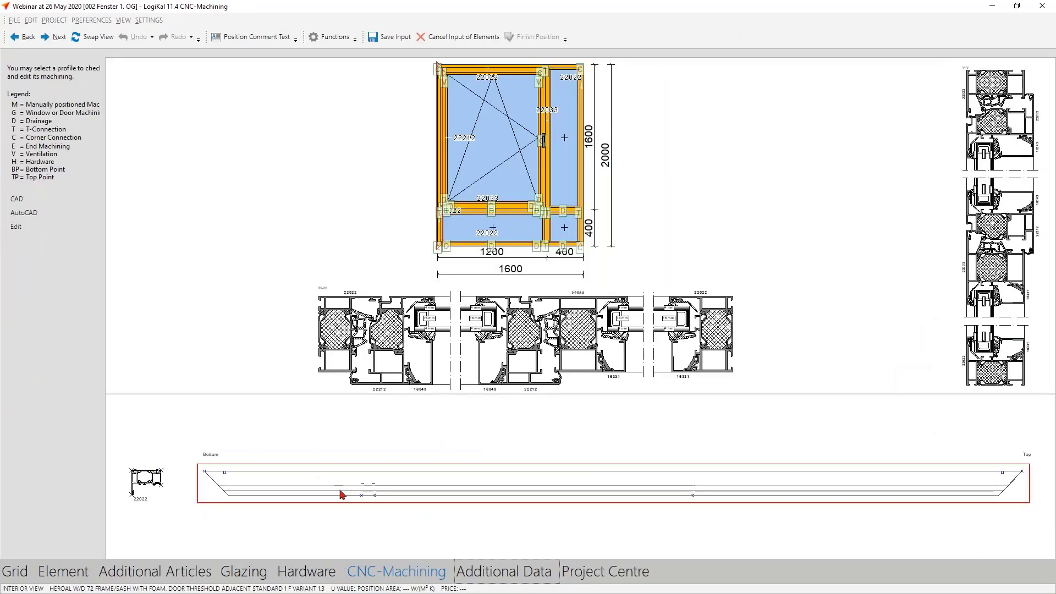
double_click(337, 490)
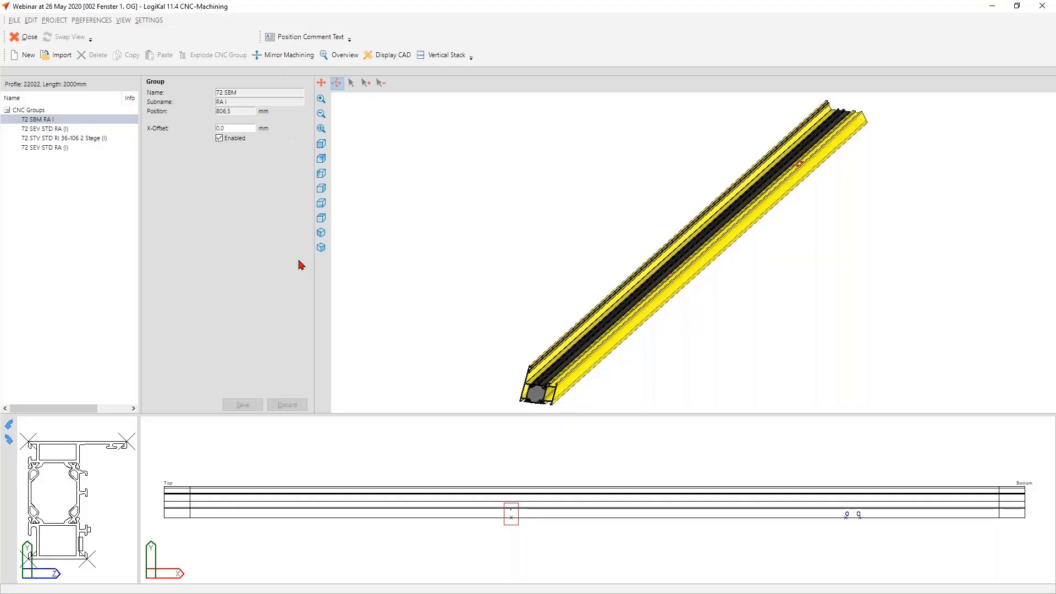
Zoom into the CAD drilling view's 49,2 mm hole offset, then return to the CNC editor.
left_click(385, 55)
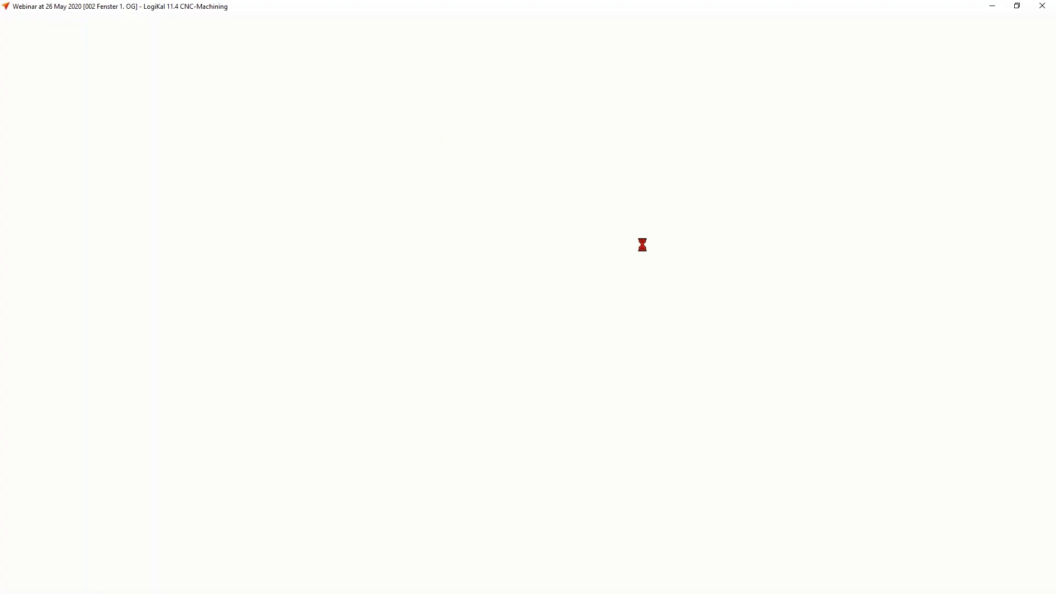
scroll(214, 288, "up", 5)
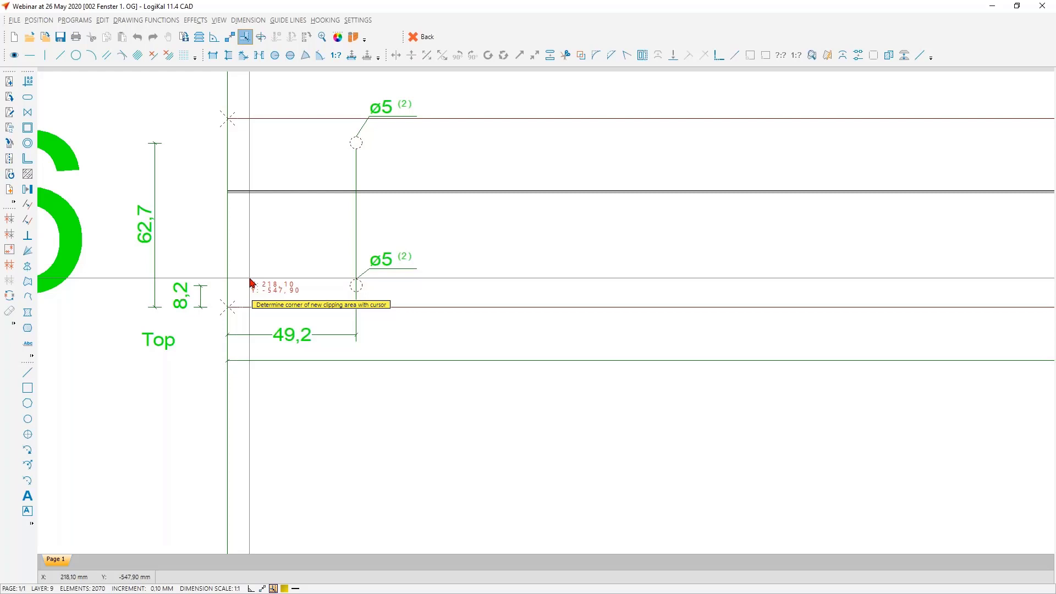
left_click(420, 37)
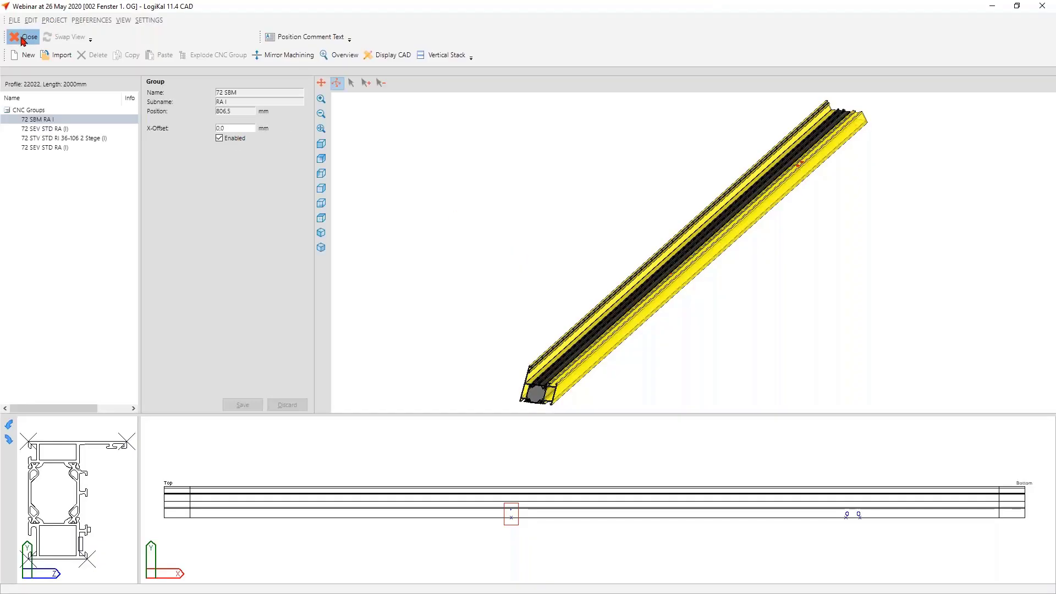
Close the profile 22022 CNC editor and discard position 002's element input without saving.
left_click(24, 37)
left_click(464, 37)
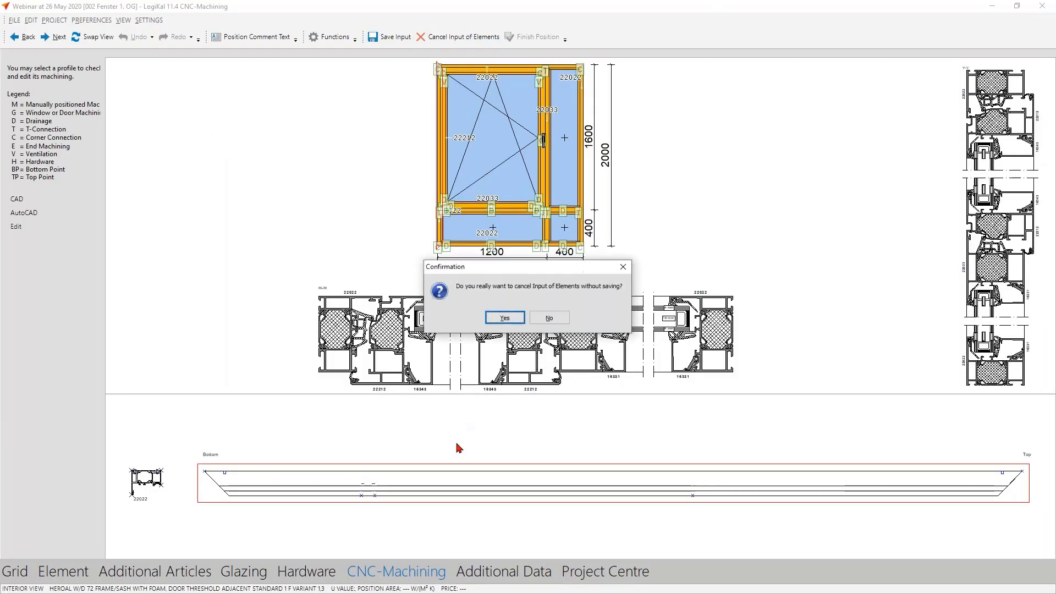
left_click(504, 318)
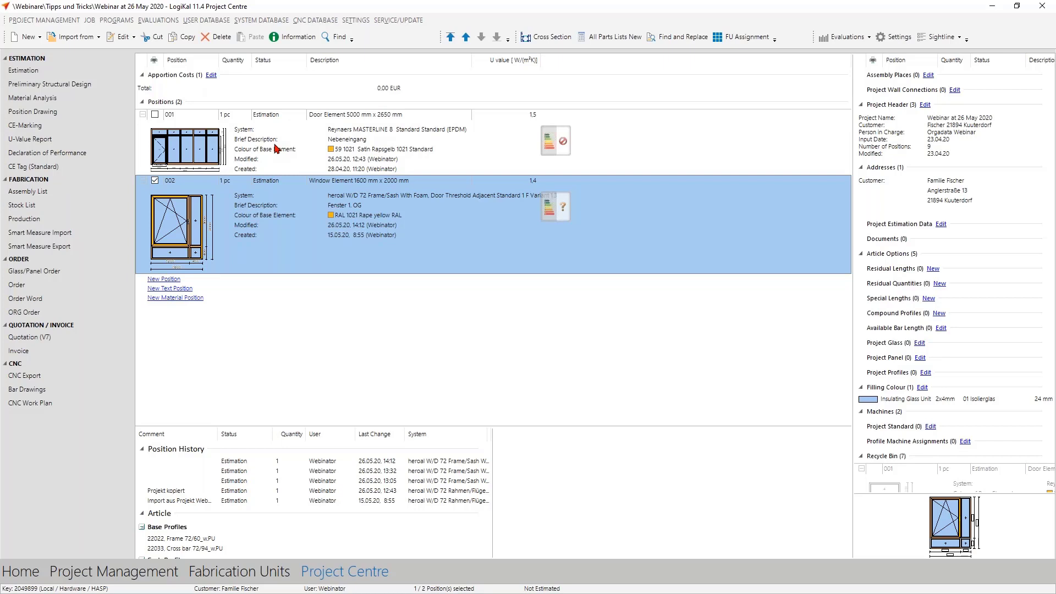
Open heroal W/D 72 System Data from the user systems list filtered to 'w/d 72'.
left_click(206, 21)
mouse_move(255, 98)
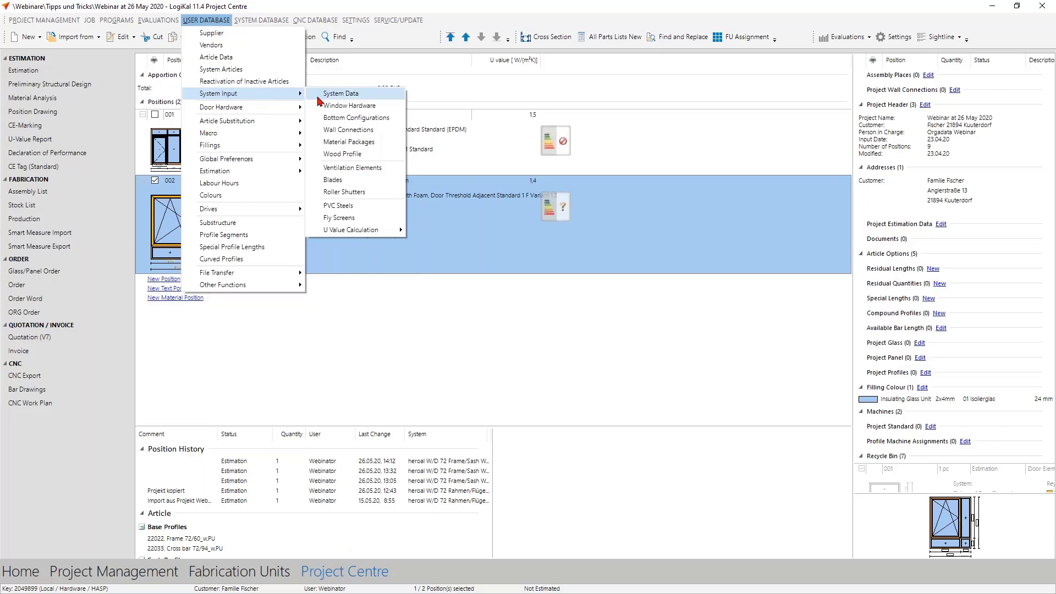
left_click(341, 93)
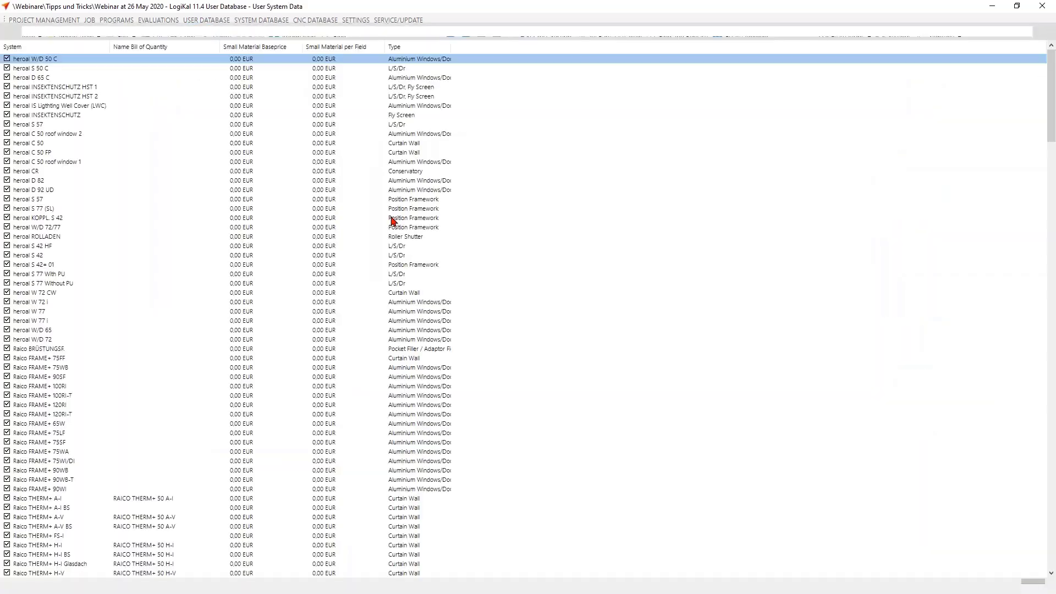
left_click(236, 31)
left_click(34, 80)
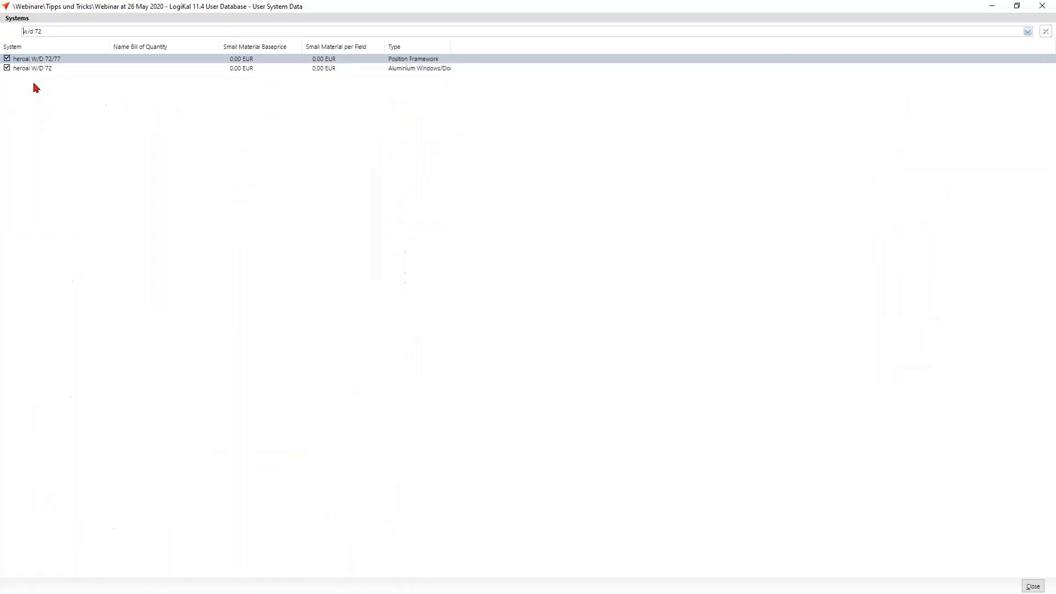
double_click(46, 69)
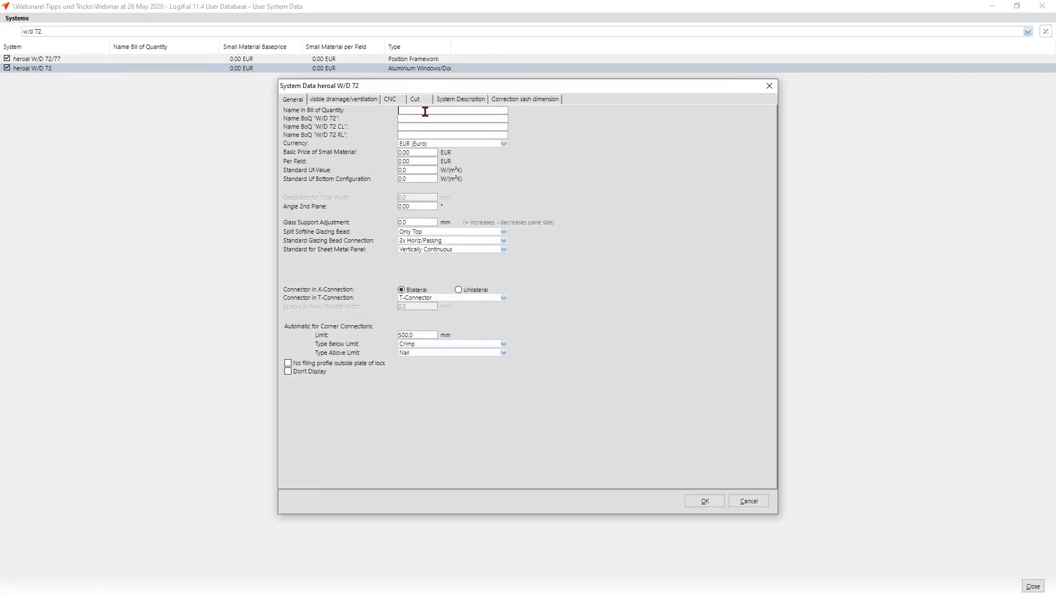
Enter 20 mm as the Extension Glazing Bead in the Cut settings.
left_click(415, 100)
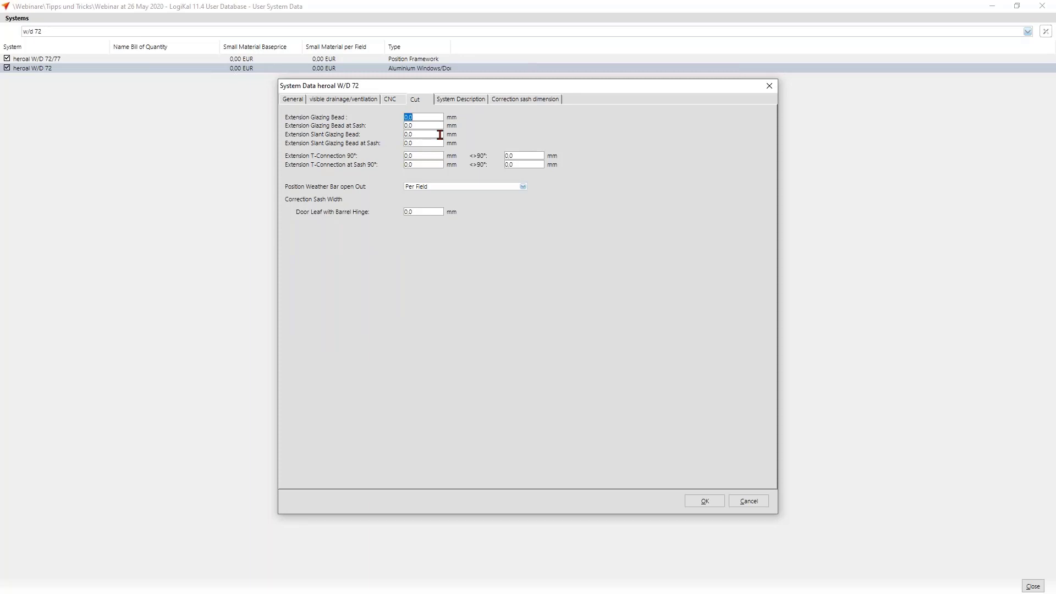
type("20")
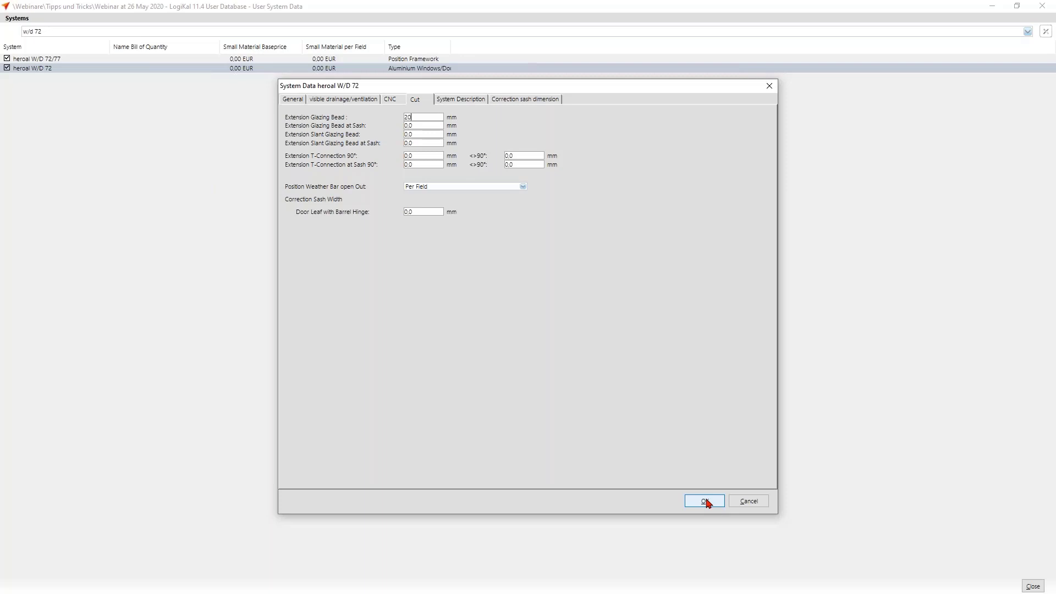
Cancel the heroal W/D 72 System Data dialog and close the User System Data list.
key("Return")
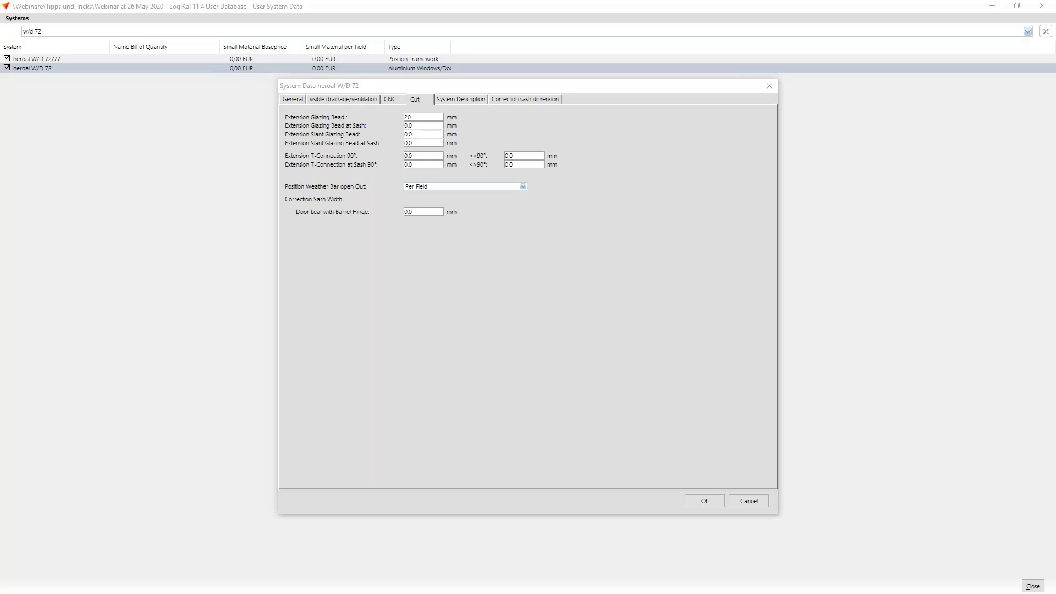
left_click(742, 502)
left_click(1032, 586)
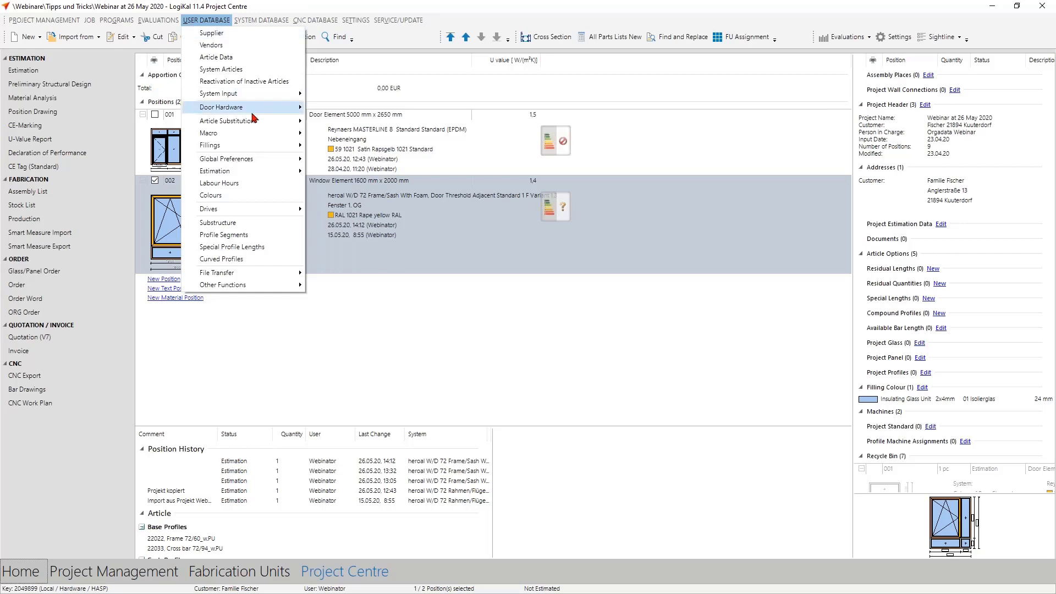
Open the Door Hardware lock records for supplier ESCO in the User Database.
mouse_move(259, 110)
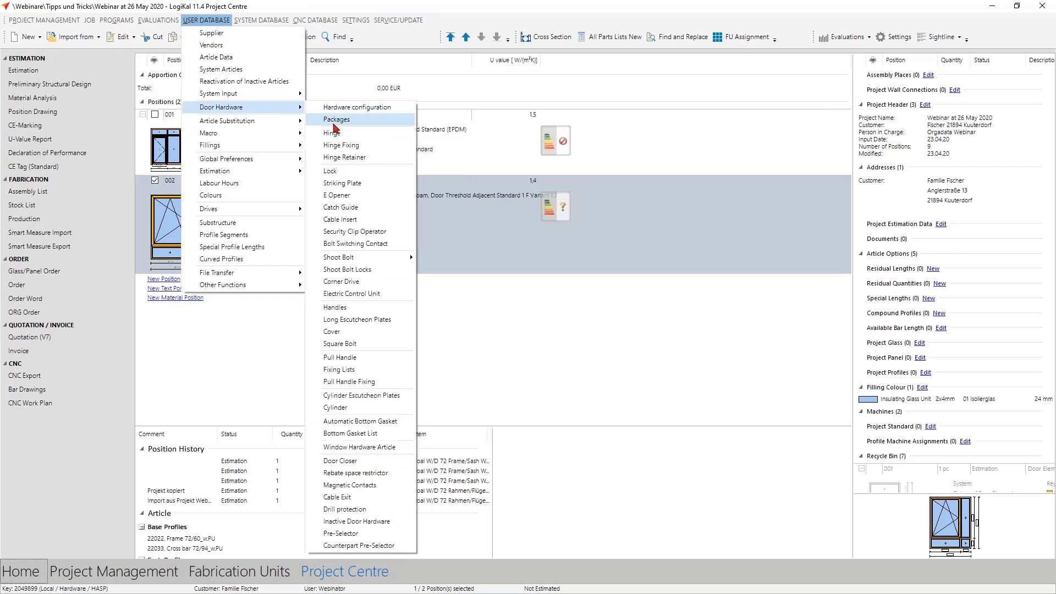
left_click(347, 172)
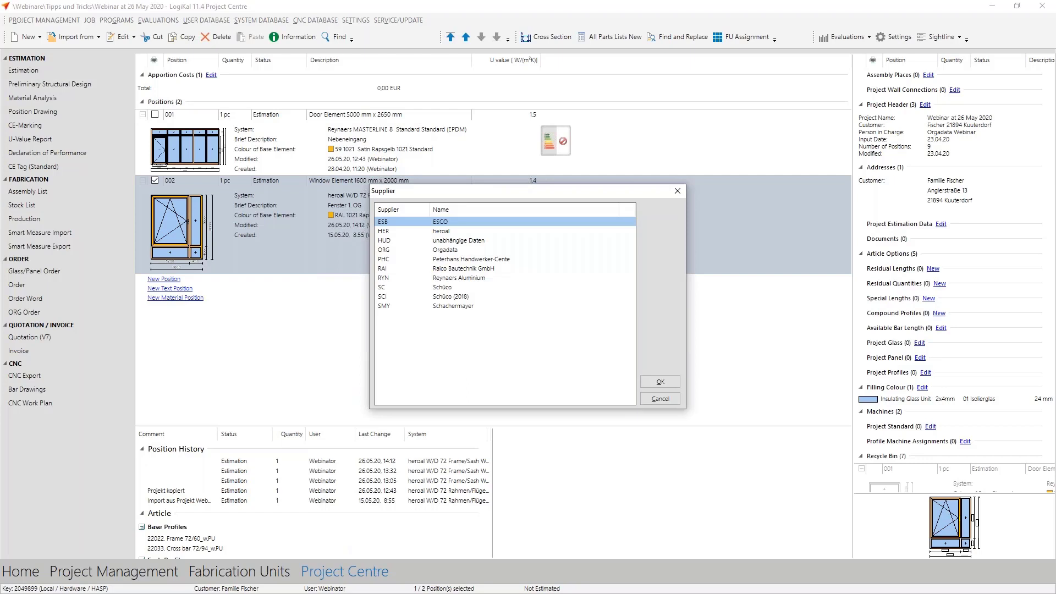
double_click(441, 221)
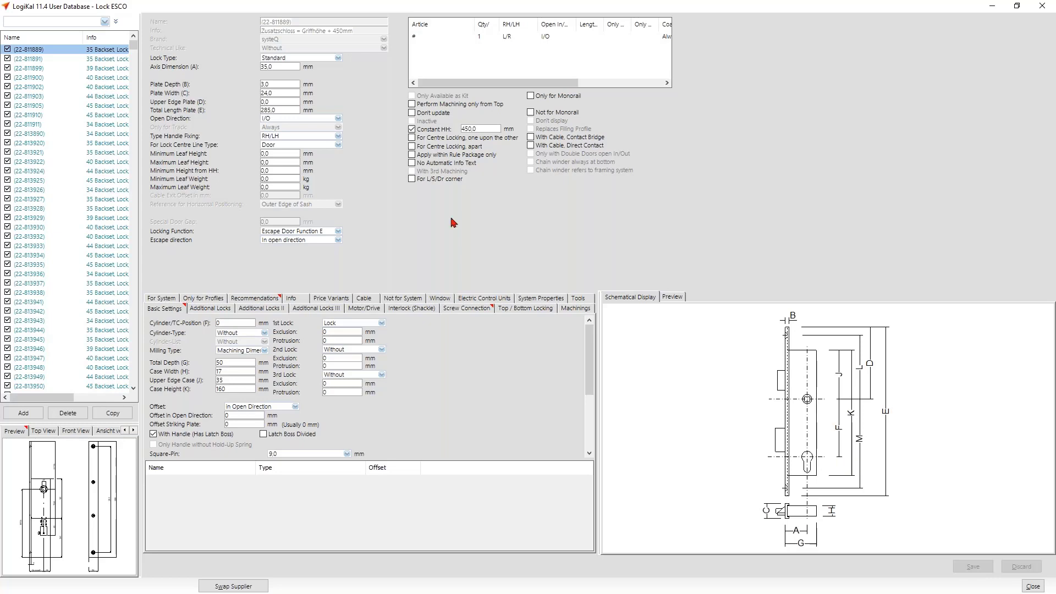
Find lock 25-896551/560 by searching '25-896' and tick Don't update.
left_click(60, 21)
type("25-")
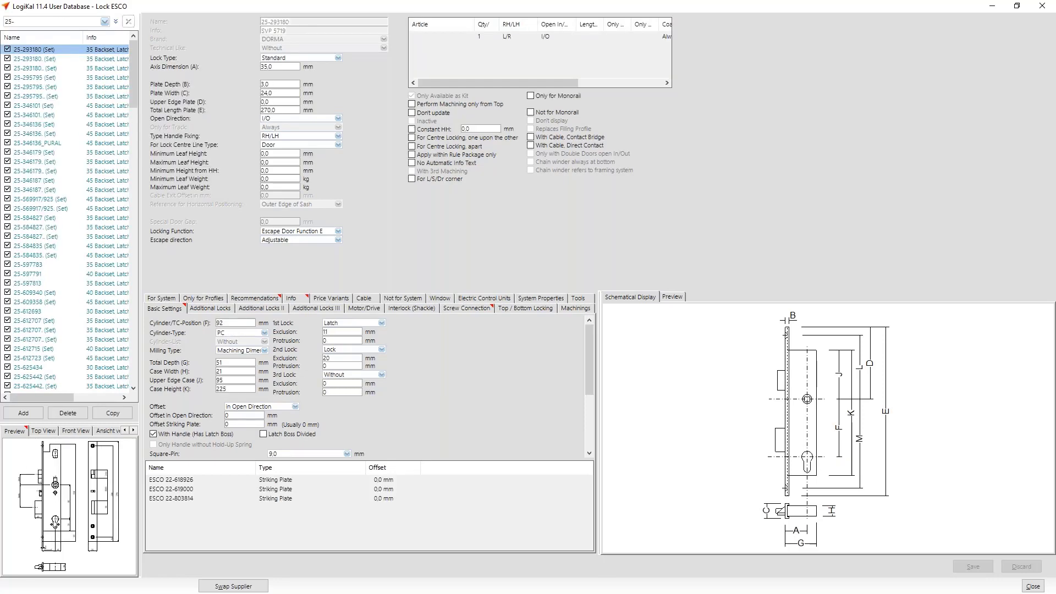
type("896")
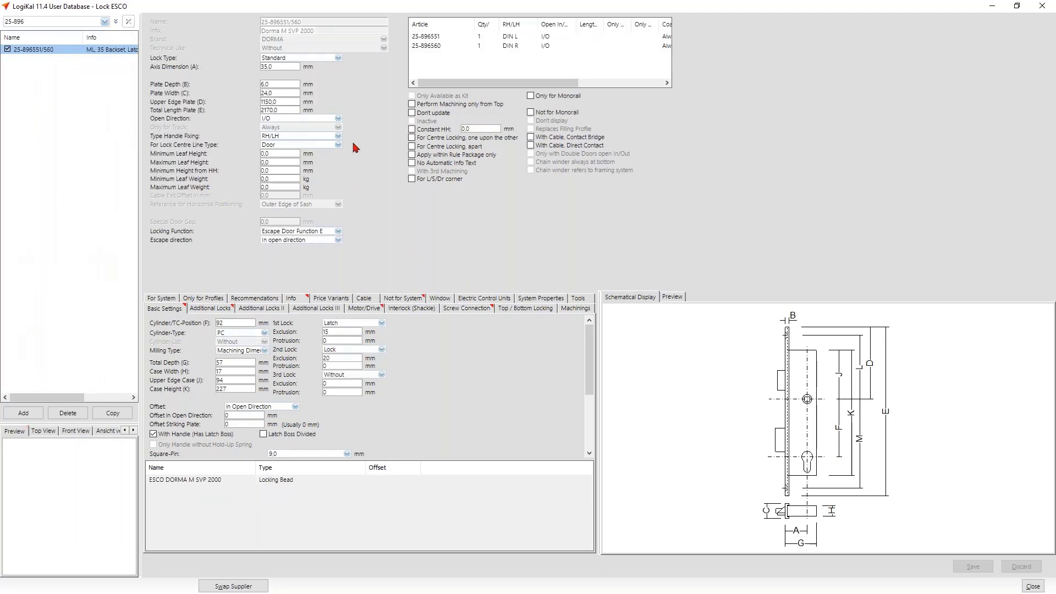
left_click(412, 113)
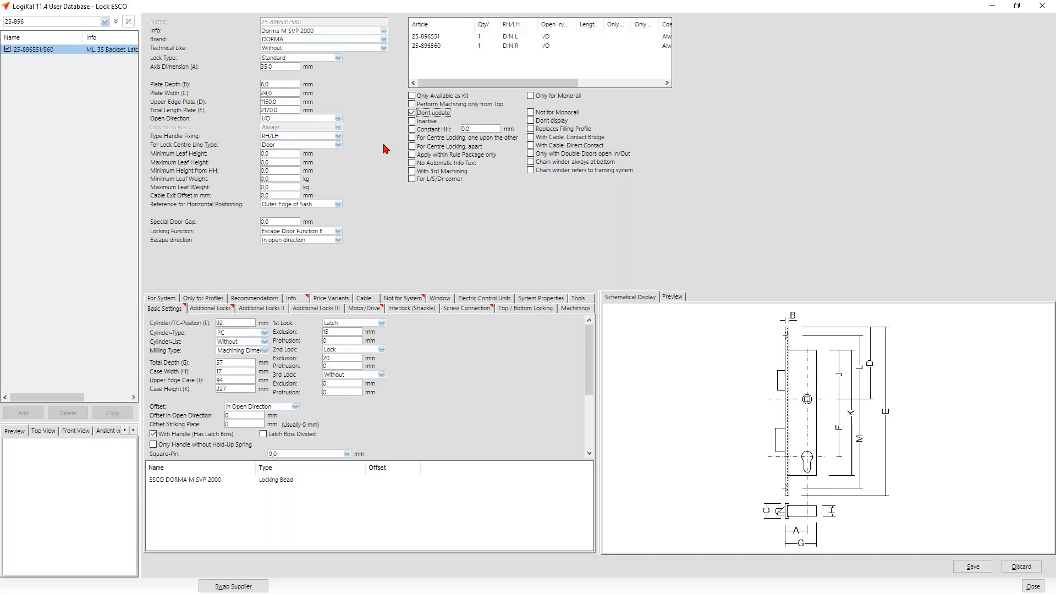
Change the lock's Case Height (K) from 227 to 250 and save, accepting the warning.
double_click(243, 391)
type("250")
left_click(971, 567)
key("Return")
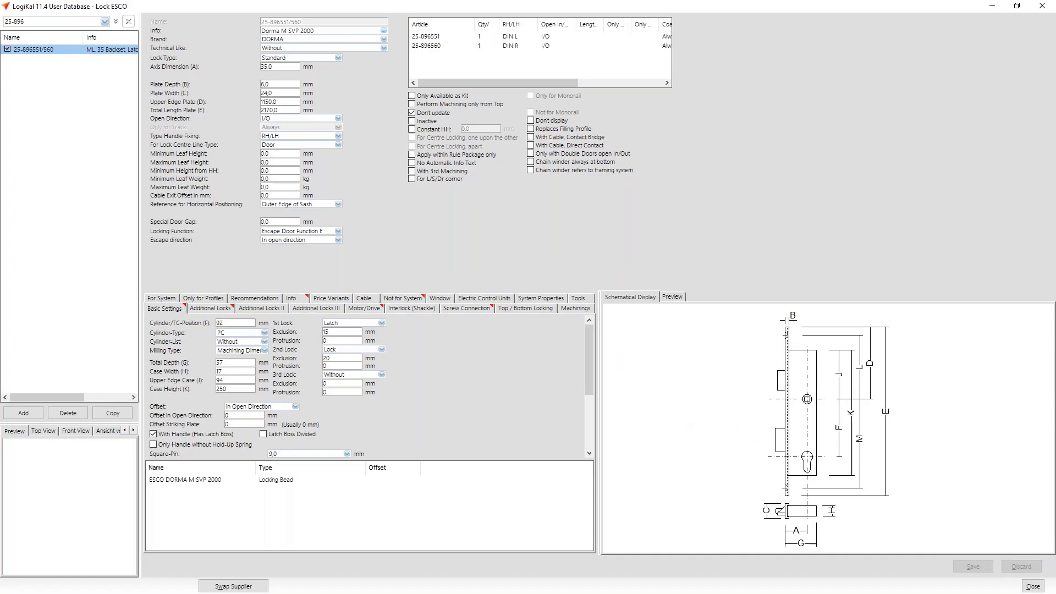
Close the lock records and open position 001's CNC machining on the sash vertical profile's first drawing.
left_click(1032, 586)
right_click(254, 140)
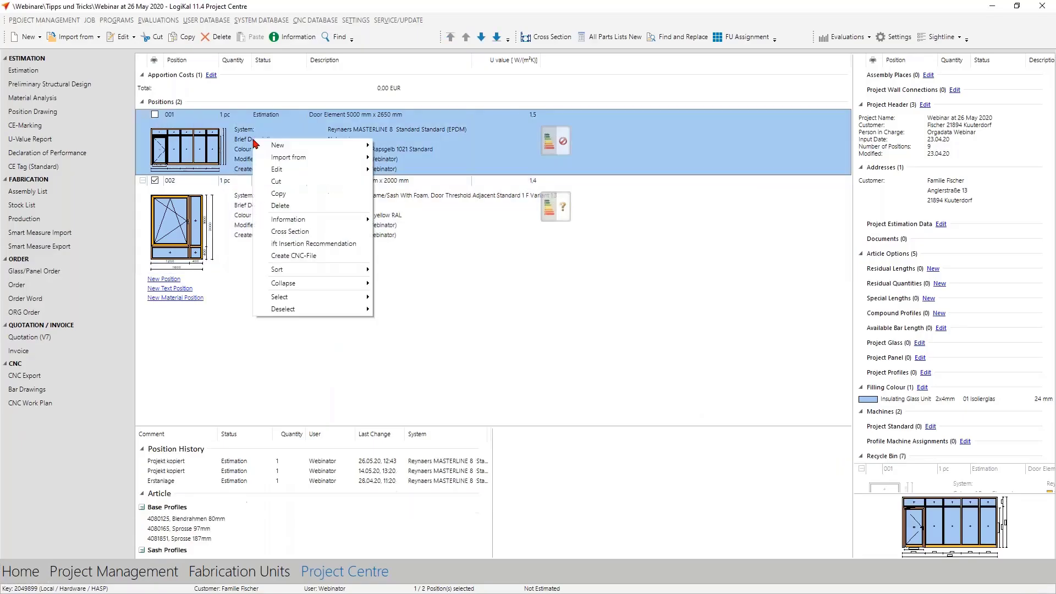
mouse_move(288, 170)
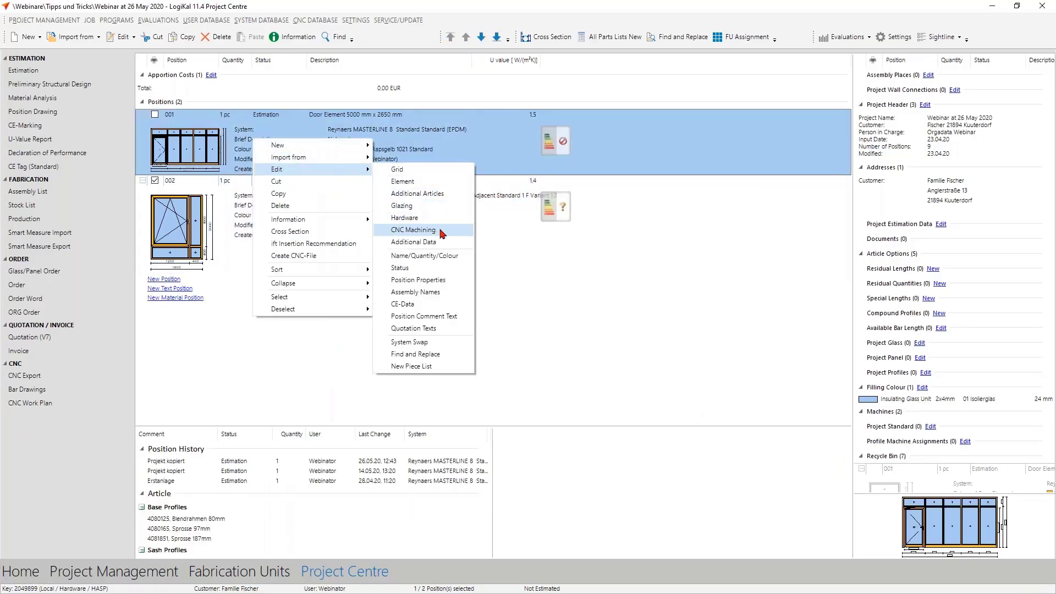
left_click(411, 229)
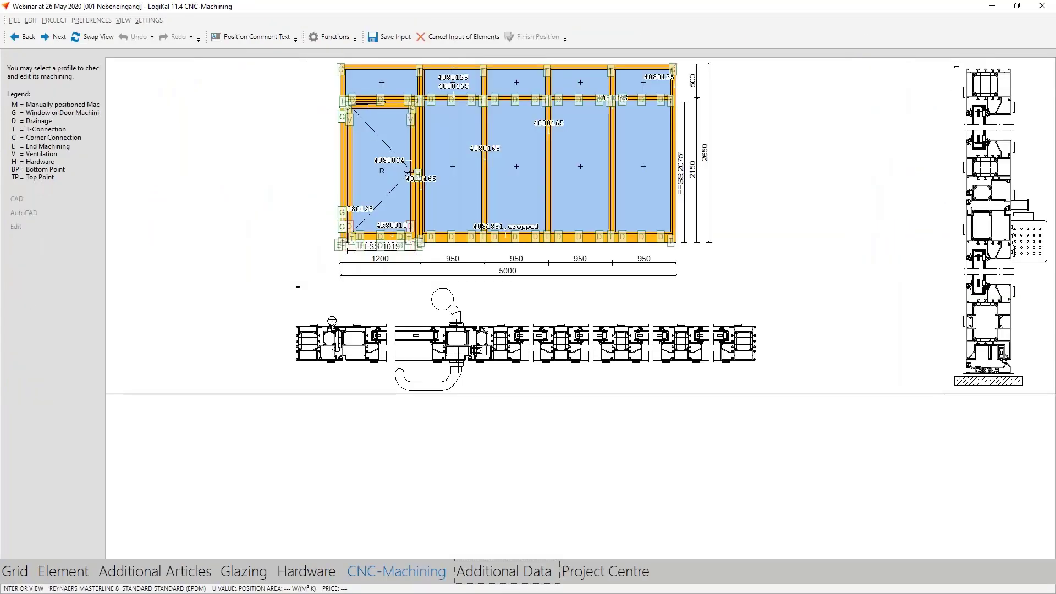
left_click(416, 156)
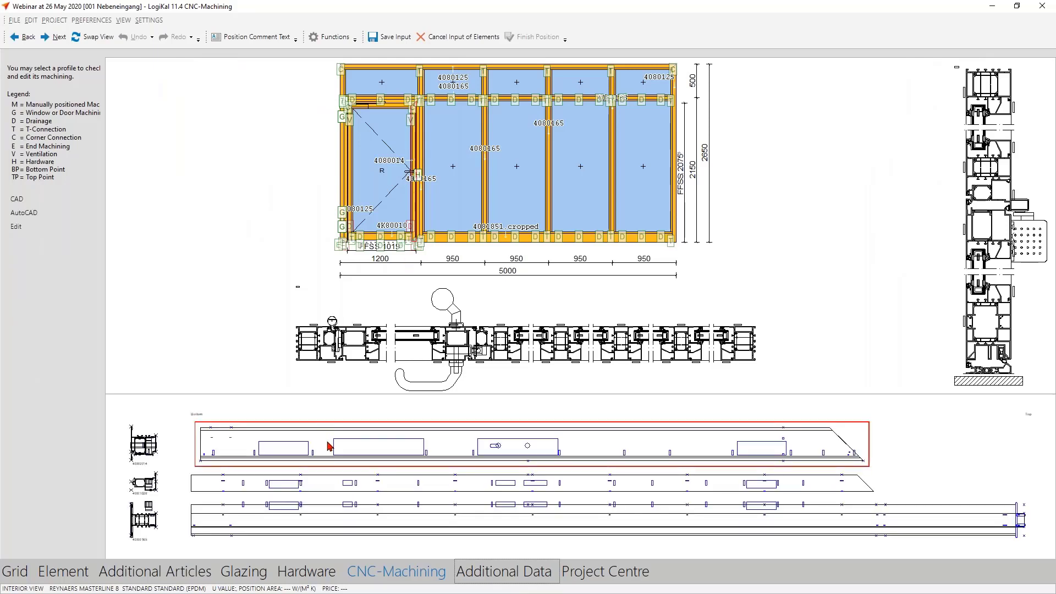
double_click(328, 445)
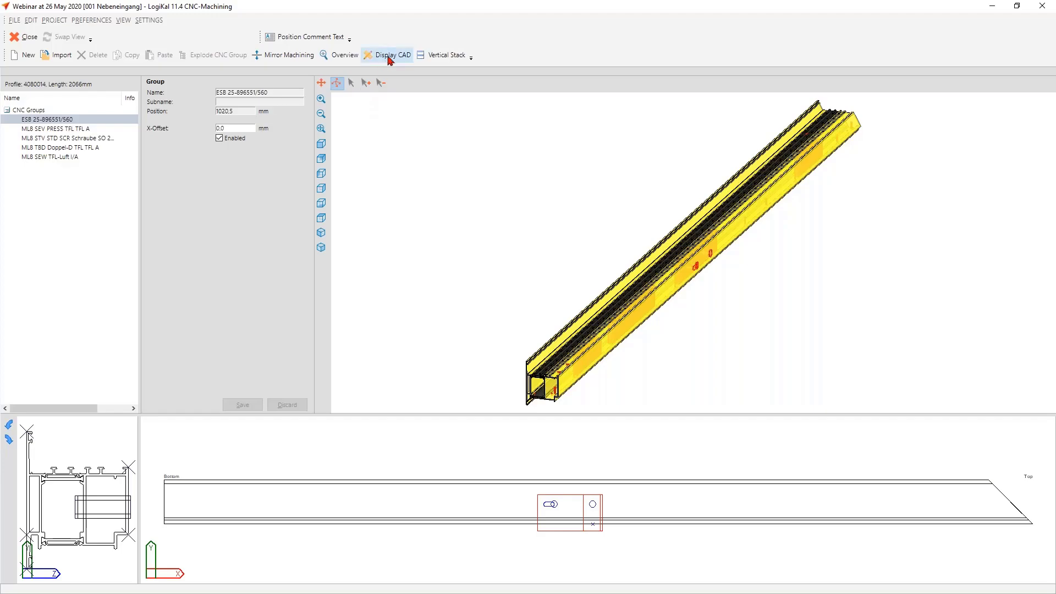
Display the profile machining in CAD and zoom into the 250x17x5 slot.
left_click(388, 55)
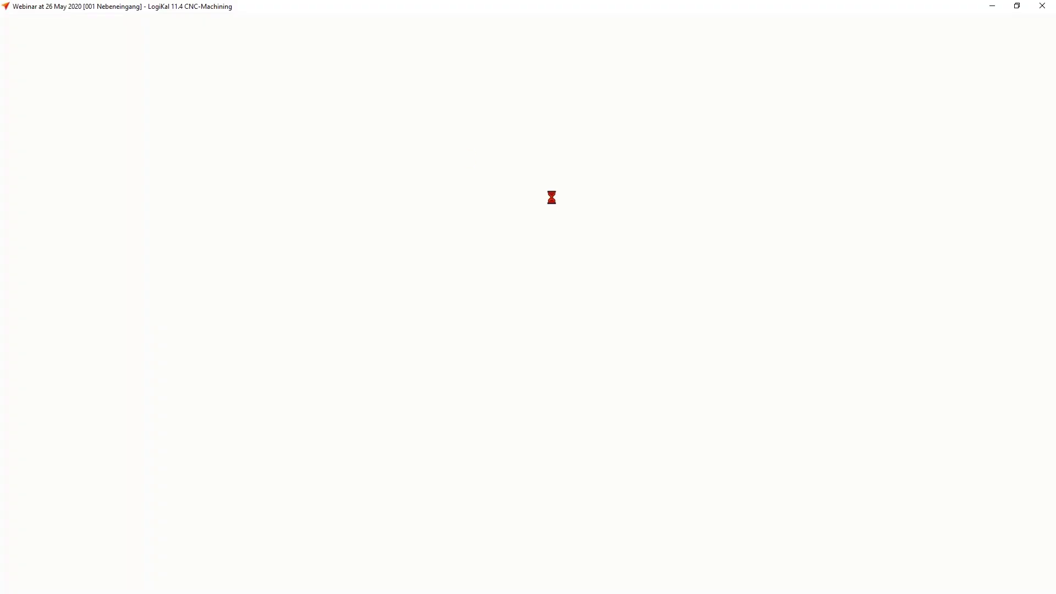
scroll(565, 176, "up", 6)
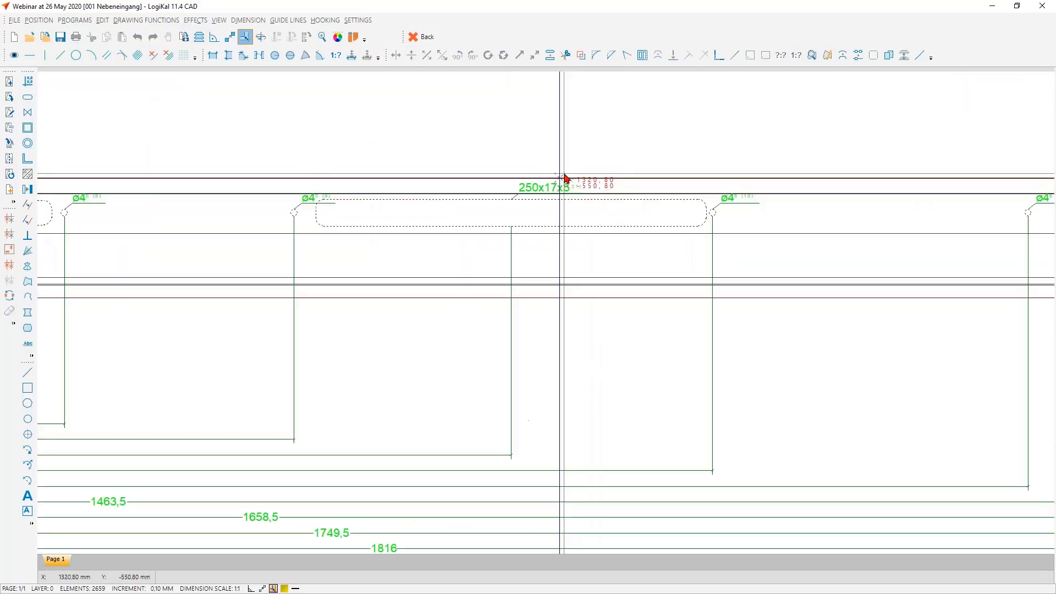